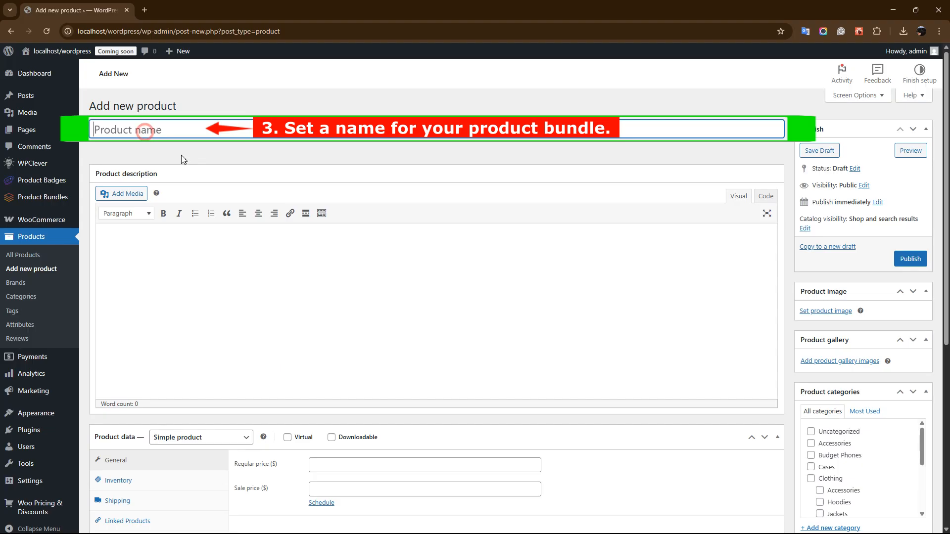
Step: Name the product "Gym Bundle" and set the media library photo of the pink workout outfit as its product image
{"action": "type", "text": "Gym Bundle"}
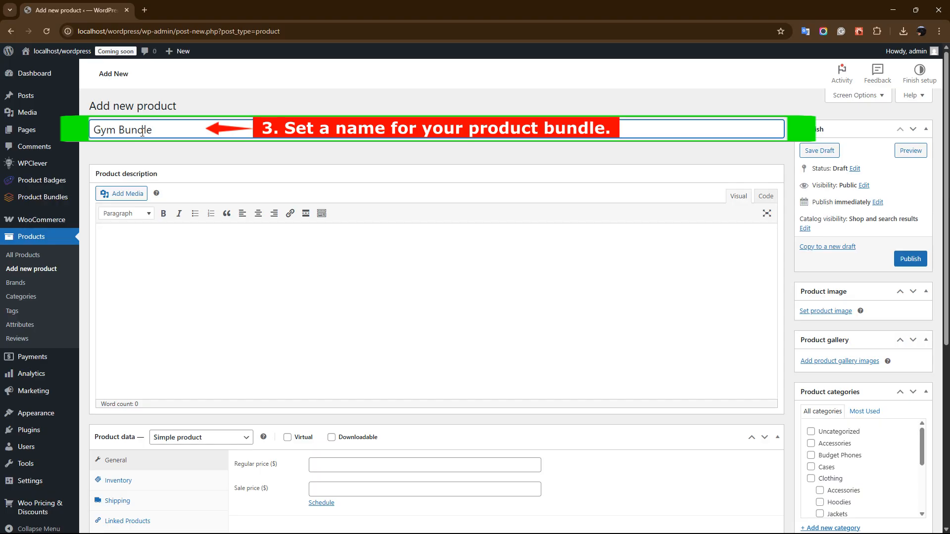
{"action": "left_click", "coordinate": [823, 312]}
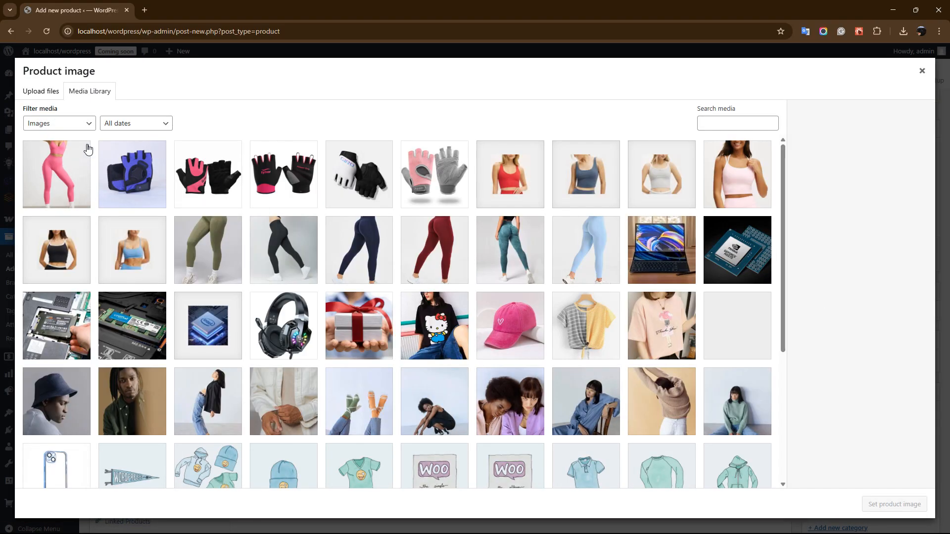
{"action": "left_click", "coordinate": [50, 158]}
{"action": "left_click", "coordinate": [893, 504]}
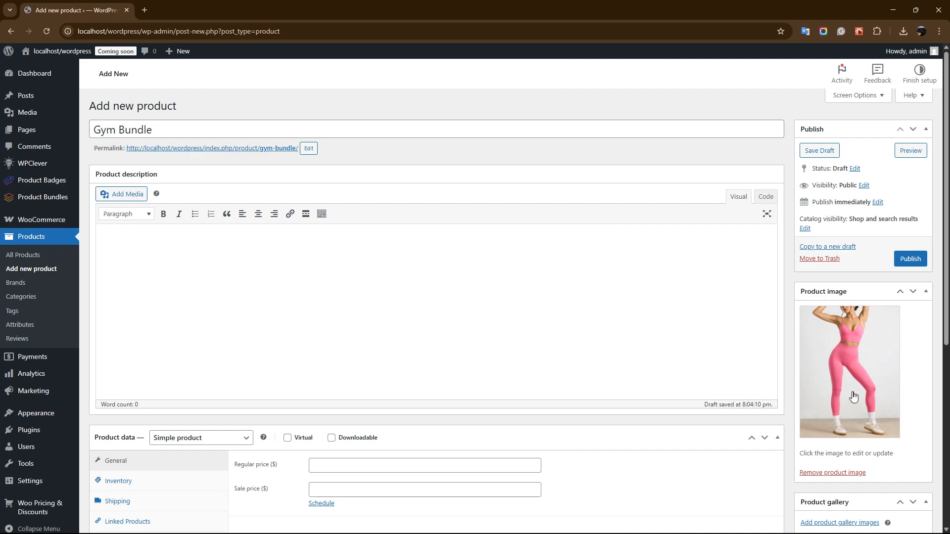
Step: Set the product type to Product bundle in the product data
{"action": "scroll", "coordinate": [693, 370], "scroll_direction": "down", "scroll_amount": 3}
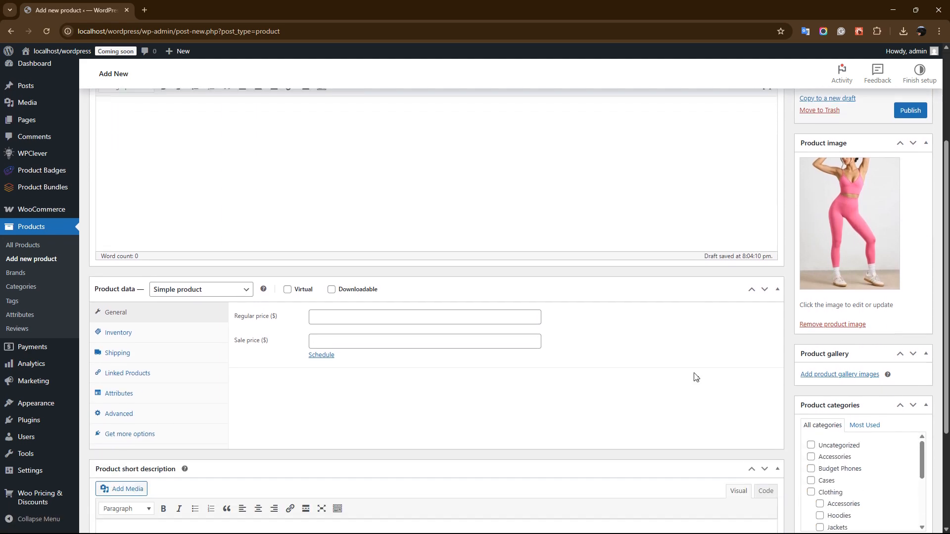
{"action": "scroll", "coordinate": [694, 377], "scroll_direction": "down", "scroll_amount": 2}
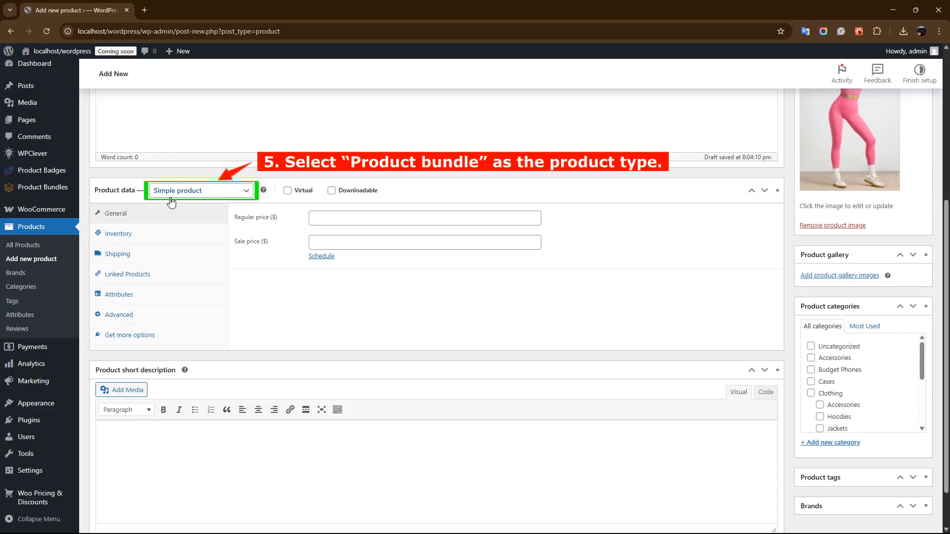
{"action": "left_click", "coordinate": [228, 192]}
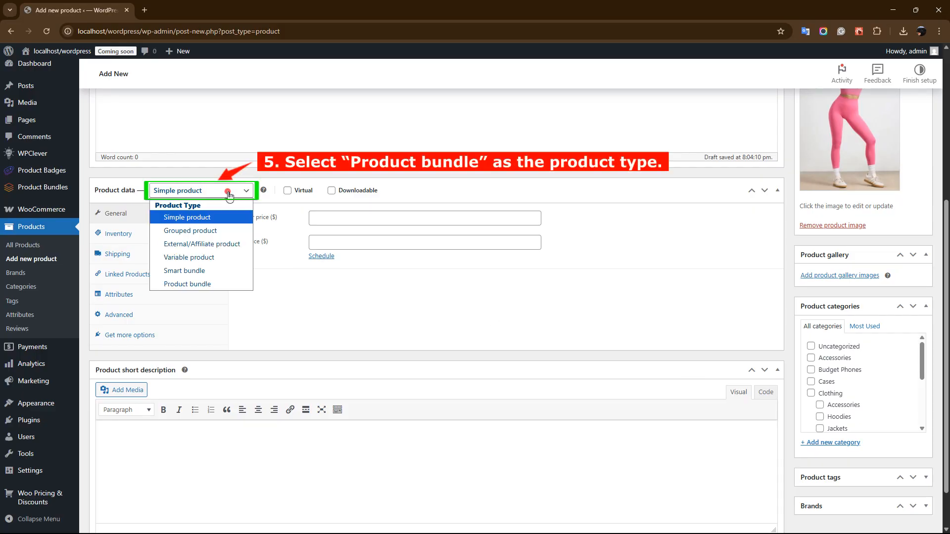
{"action": "left_click", "coordinate": [201, 284]}
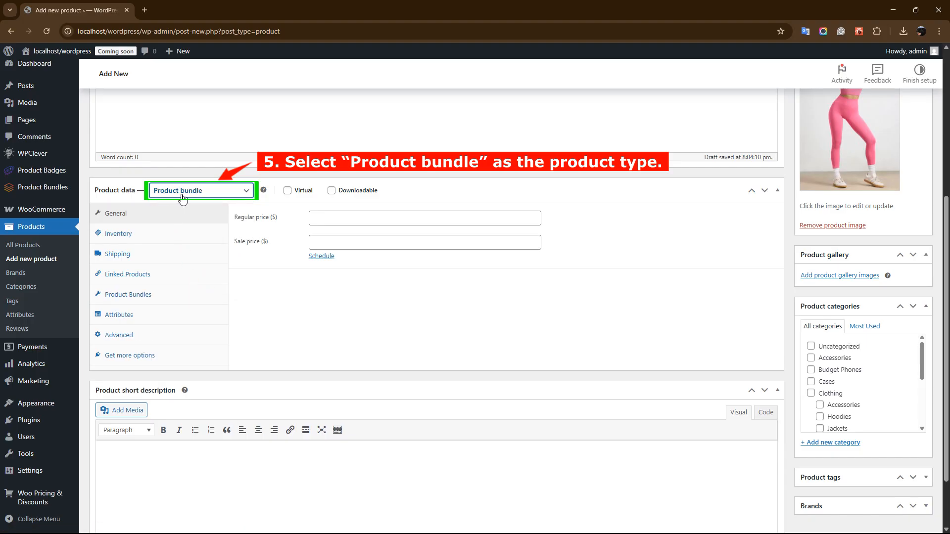
Step: Open the Product Bundles settings of the product and add a first bundle item
{"action": "left_click", "coordinate": [125, 302]}
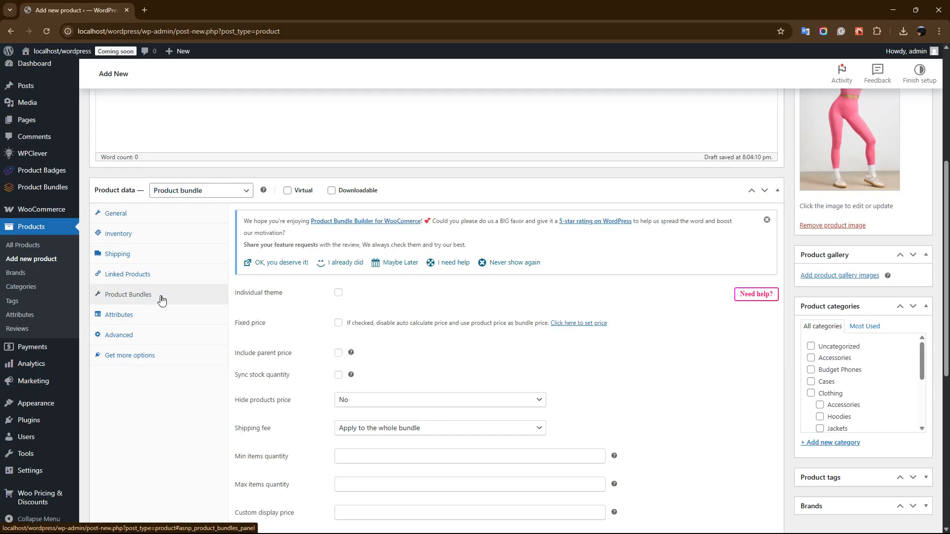
{"action": "scroll", "coordinate": [678, 300], "scroll_direction": "down", "scroll_amount": 3}
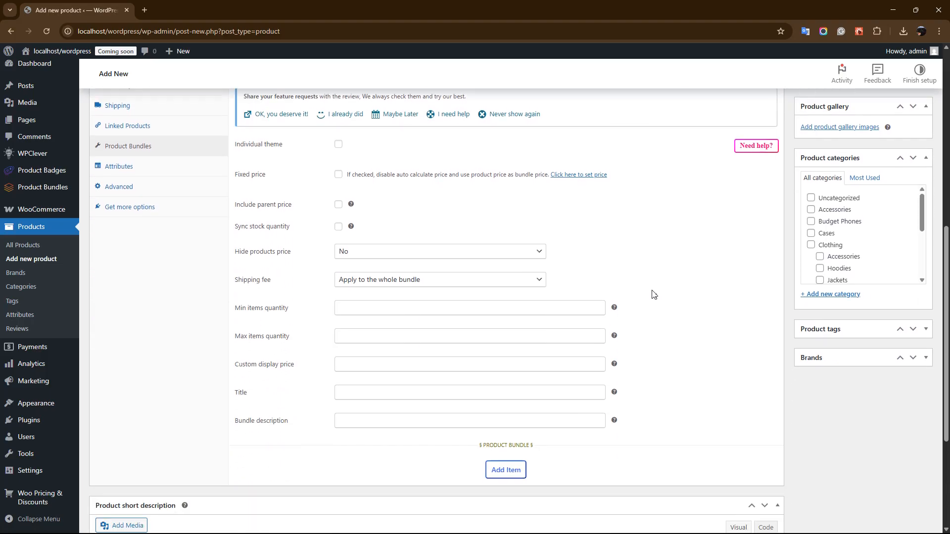
{"action": "left_click", "coordinate": [506, 472]}
{"action": "left_click_drag", "start_coordinate": [942, 252], "coordinate": [930, 365]}
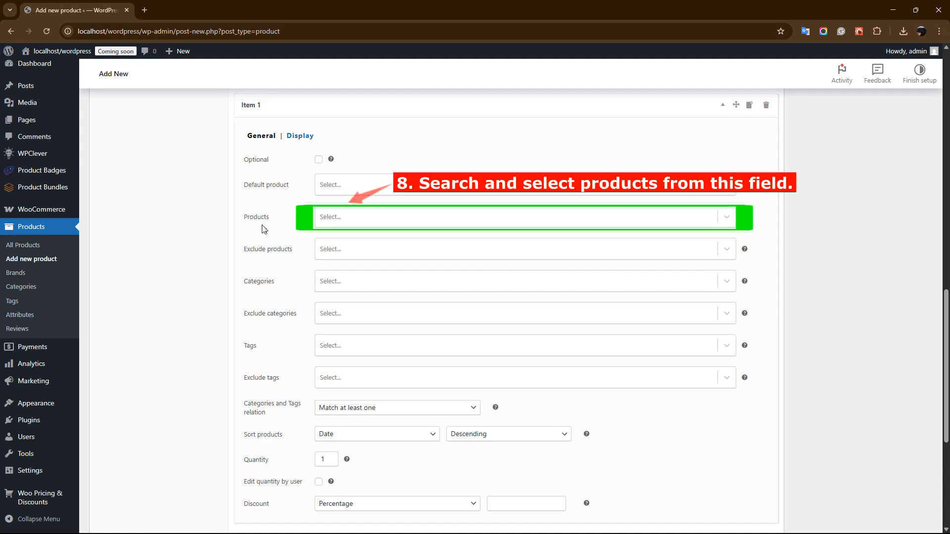
Step: Search "women" for Item 1's products and select all six Women's Workout Leggings (#517, #519, #521, #523, #525, #527)
{"action": "left_click", "coordinate": [376, 220]}
{"action": "type", "text": "women"}
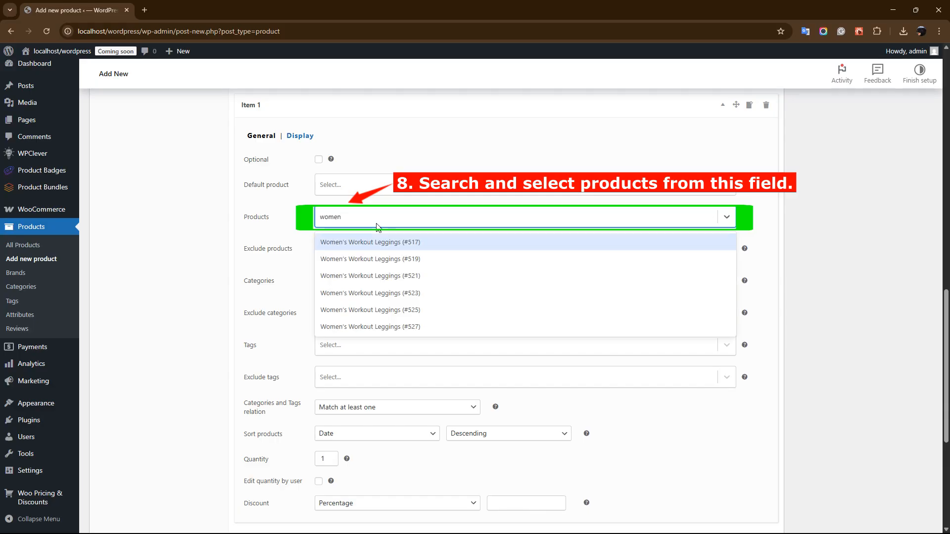
{"action": "key", "text": "Return"}
{"action": "key", "text": "Return"}
{"action": "key", "text": "Return"}
{"action": "key", "text": "Return"}
{"action": "key", "text": "Return"}
{"action": "key", "text": "Return"}
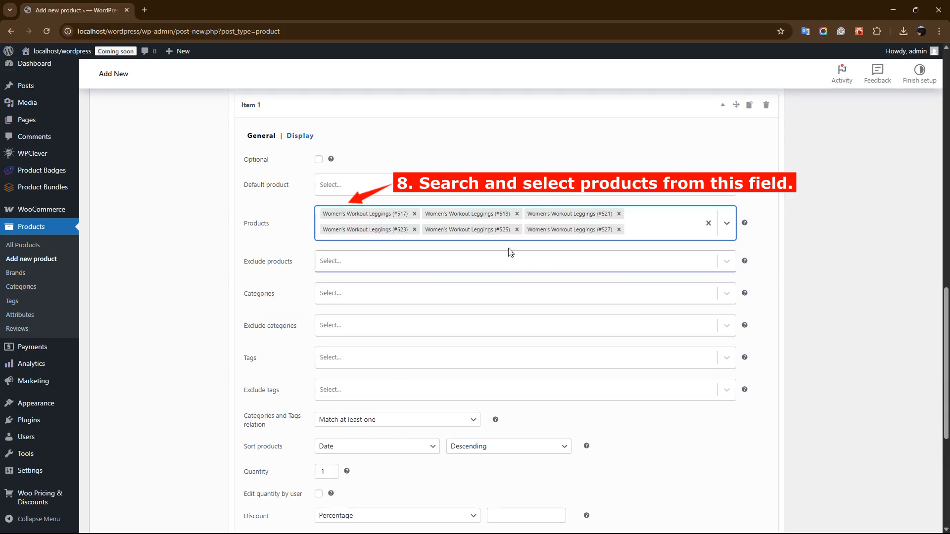
Step: Set the product sorting of Item 1 to Date in Descending order
{"action": "scroll", "coordinate": [652, 282], "scroll_direction": "down", "scroll_amount": 2}
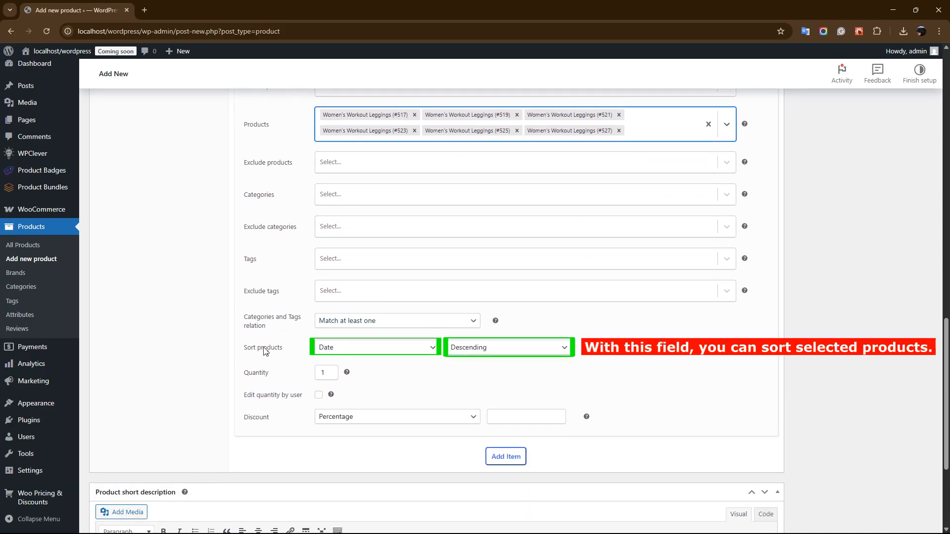
{"action": "left_click", "coordinate": [397, 349]}
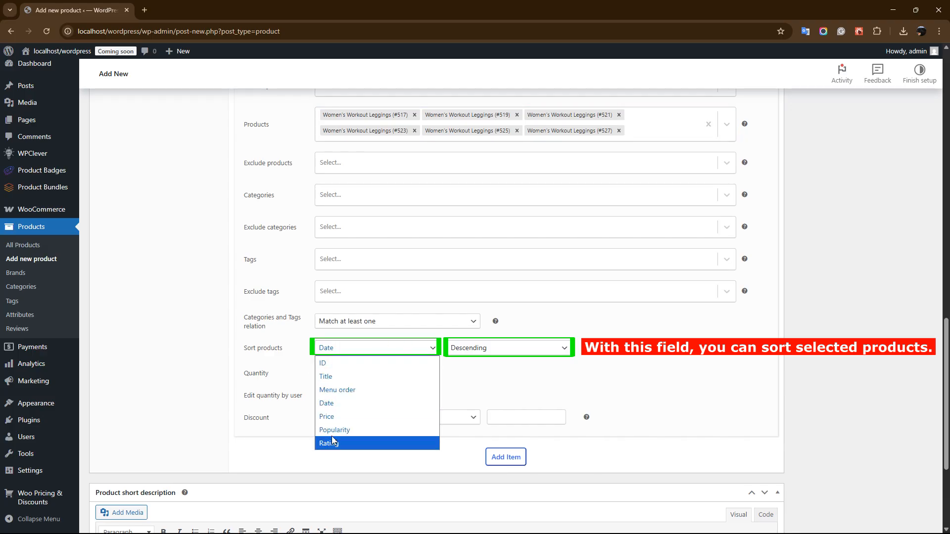
{"action": "left_click", "coordinate": [335, 410]}
{"action": "left_click", "coordinate": [492, 349]}
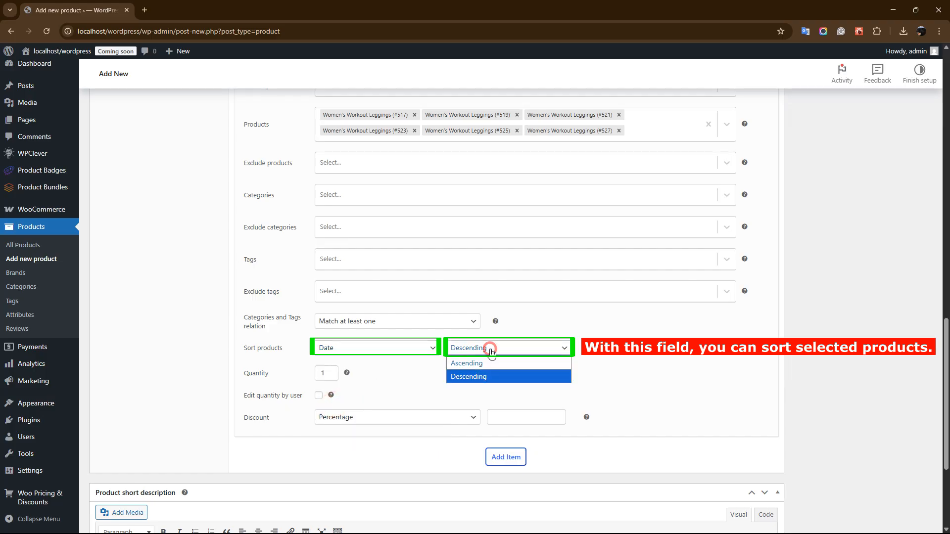
{"action": "left_click", "coordinate": [494, 353]}
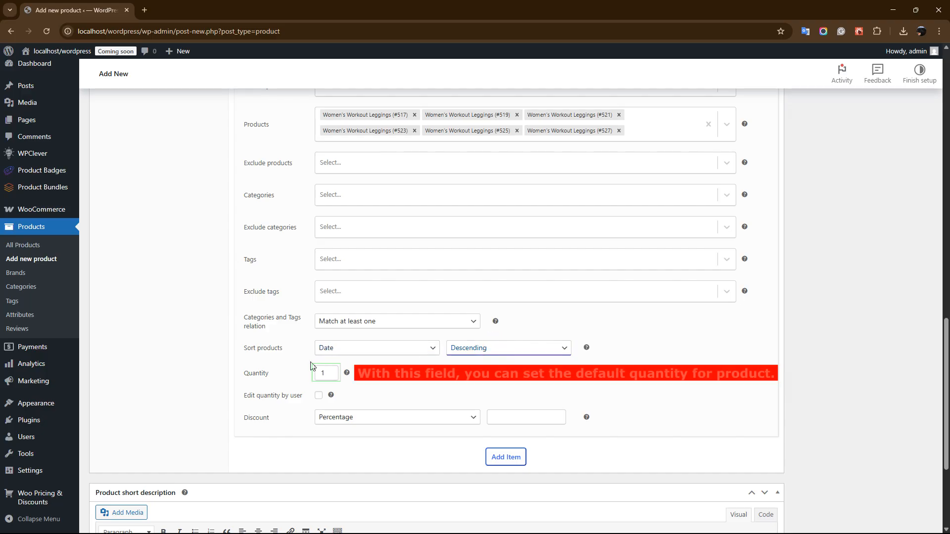
Step: Try out user-editable quantity with minimum and maximum limits on Item 1
{"action": "left_click", "coordinate": [334, 369]}
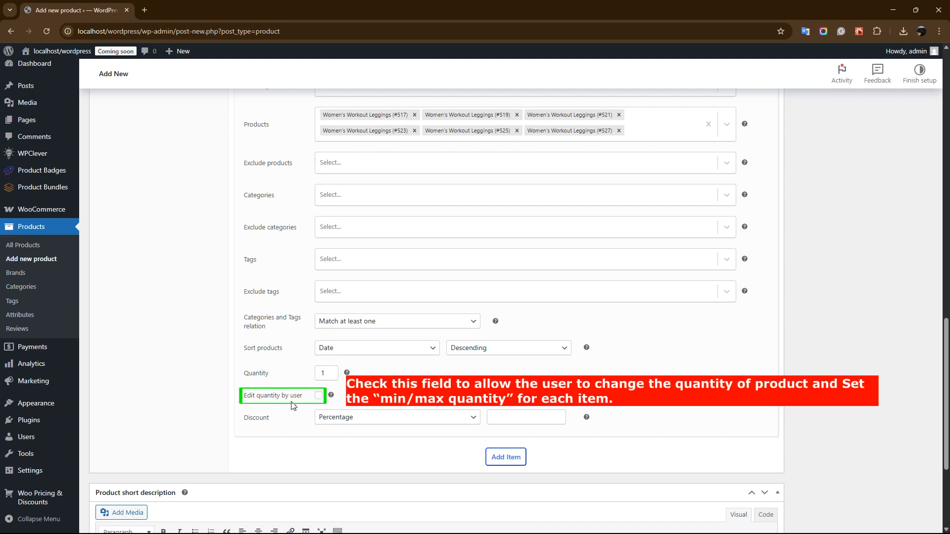
{"action": "left_click", "coordinate": [319, 396]}
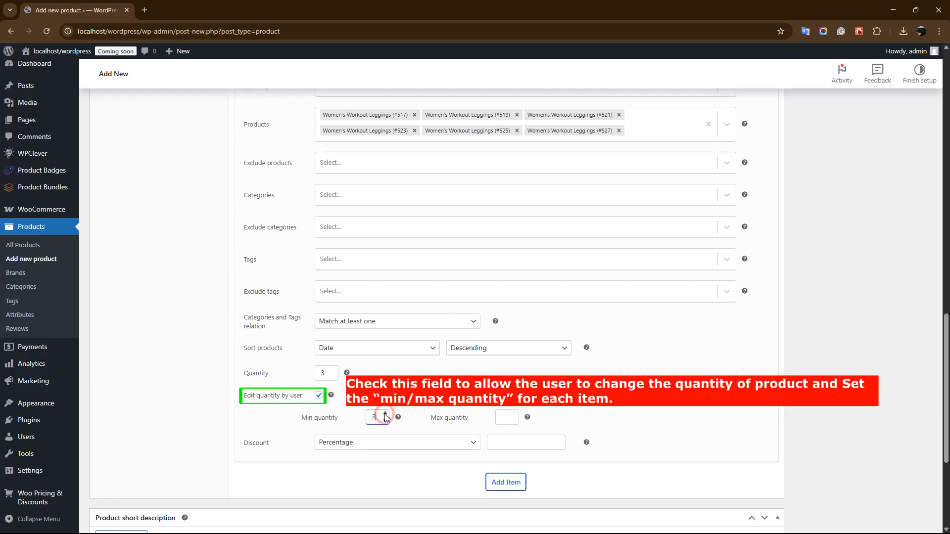
{"action": "left_click", "coordinate": [516, 413]}
{"action": "left_click", "coordinate": [516, 413]}
{"action": "left_click", "coordinate": [516, 414]}
{"action": "left_click", "coordinate": [501, 418]}
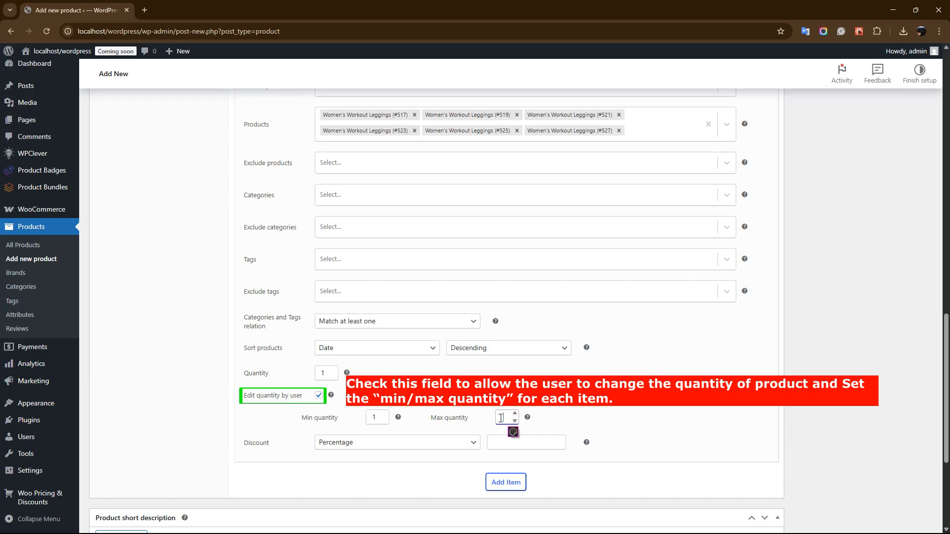
{"action": "left_click", "coordinate": [318, 397]}
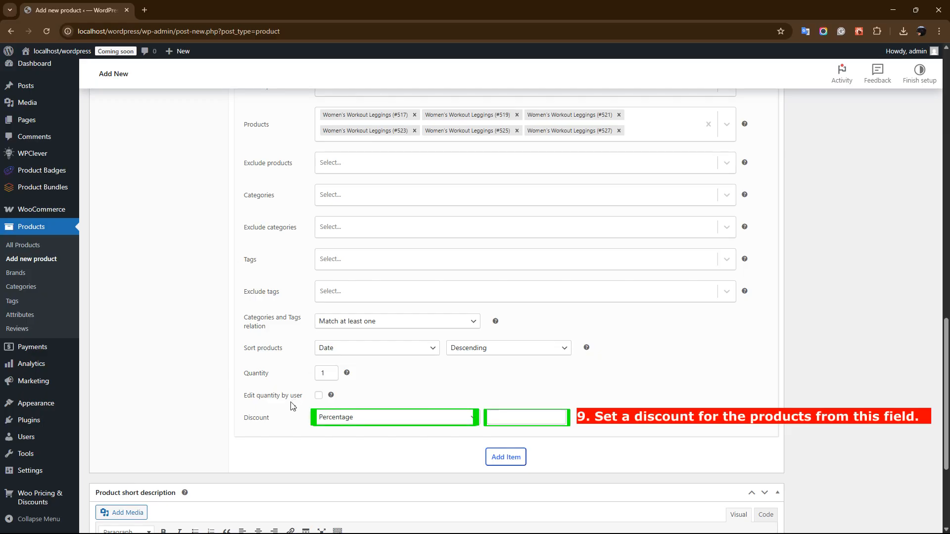
Step: Set a Percentage discount of 10 for the products in Item 1
{"action": "left_click", "coordinate": [374, 418]}
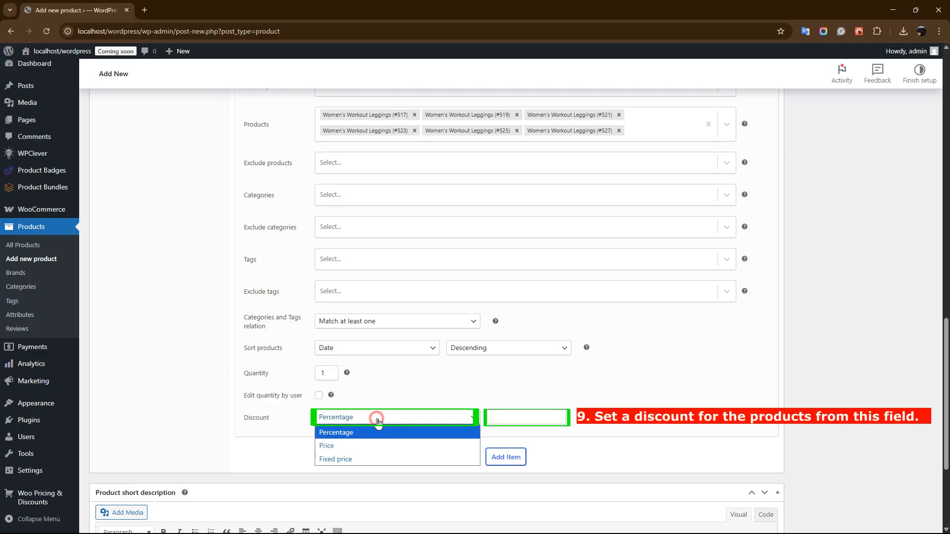
{"action": "left_click", "coordinate": [331, 434]}
{"action": "left_click", "coordinate": [491, 416]}
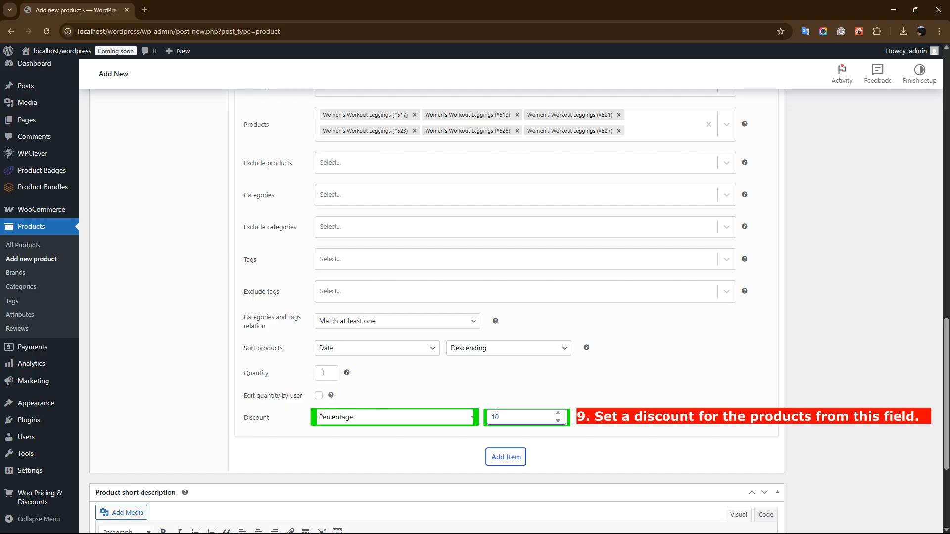
{"action": "left_click", "coordinate": [494, 432]}
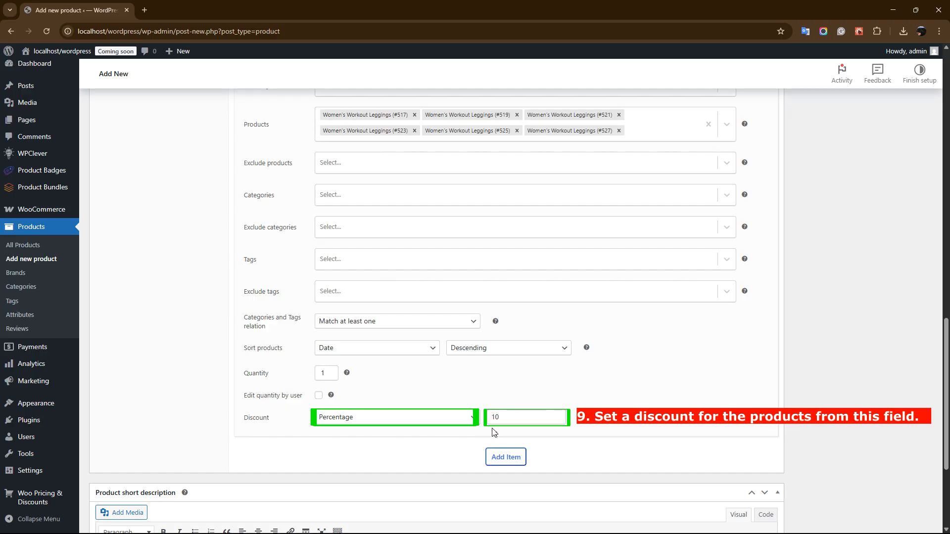
Step: Add a second bundle item and select the six Sports Top products (#529, #531, #533, #535, #537, #539) for it
{"action": "left_click", "coordinate": [505, 459]}
{"action": "scroll", "coordinate": [908, 336], "scroll_direction": "down", "scroll_amount": 7}
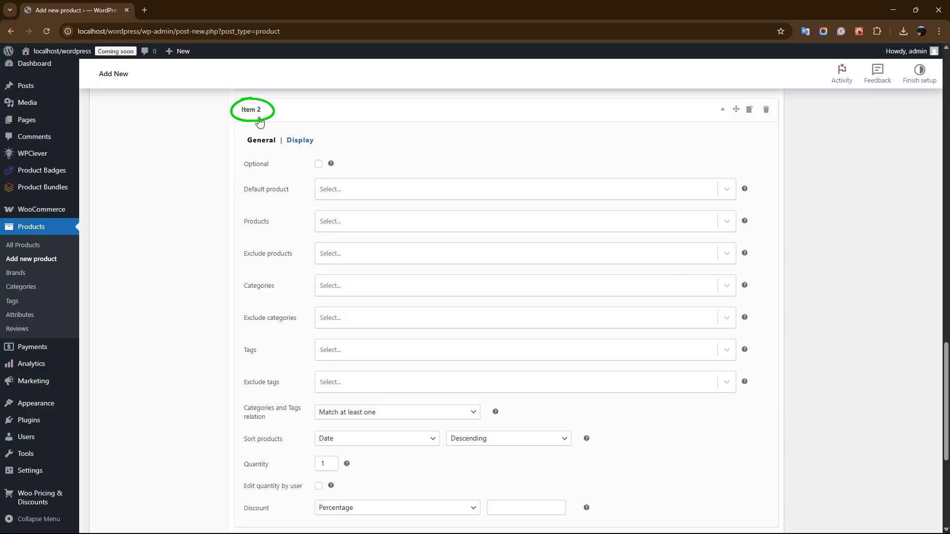
{"action": "left_click", "coordinate": [345, 219]}
{"action": "type", "text": "spor"}
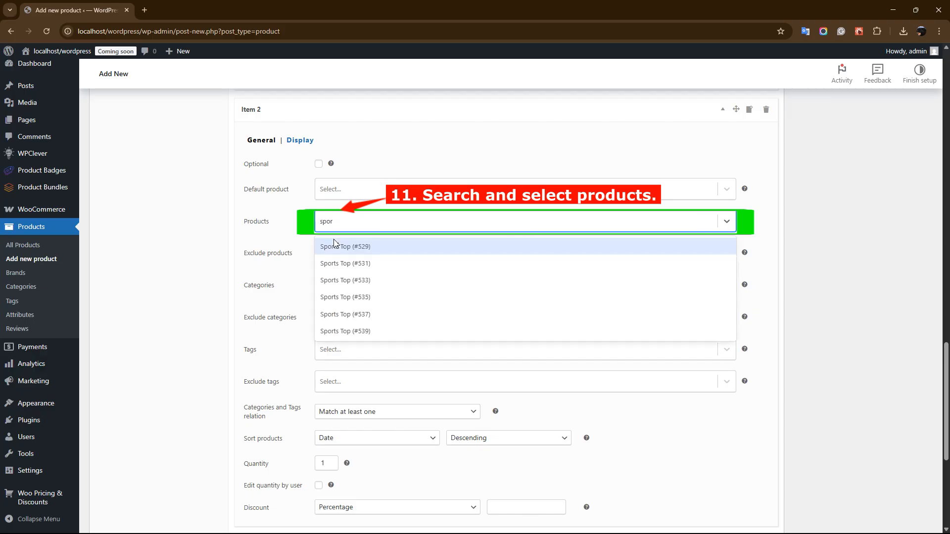
{"action": "left_click", "coordinate": [334, 244]}
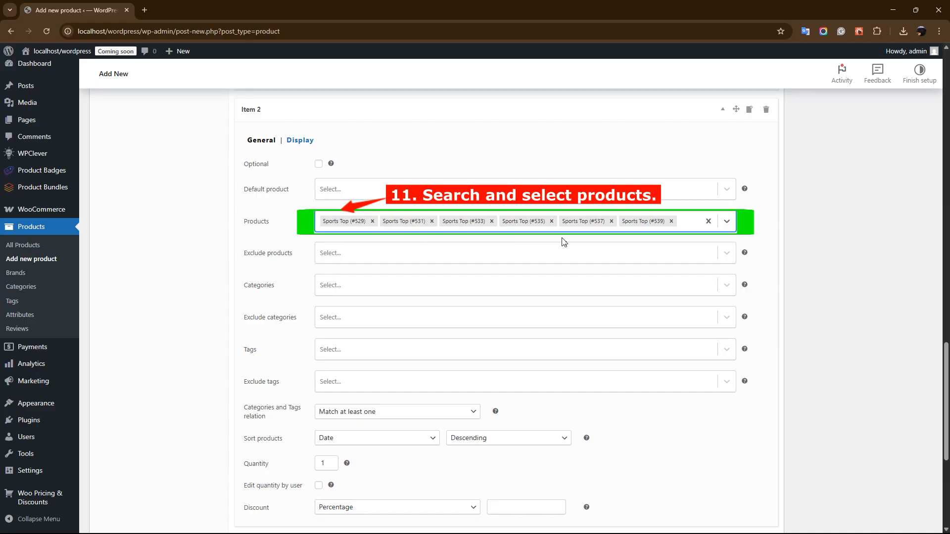
Step: Set a Percentage discount of 20 for the products in Item 2
{"action": "scroll", "coordinate": [465, 231], "scroll_direction": "down", "scroll_amount": 2}
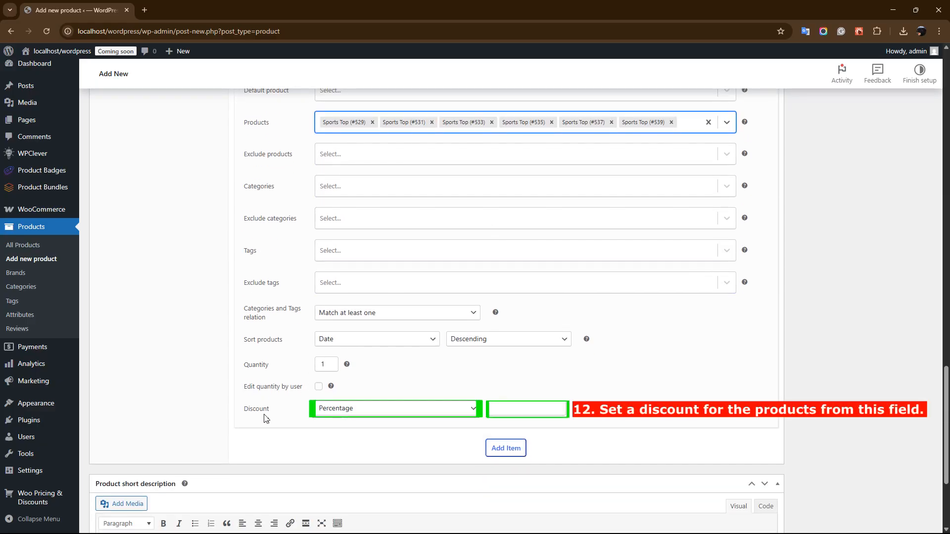
{"action": "left_click", "coordinate": [359, 409]}
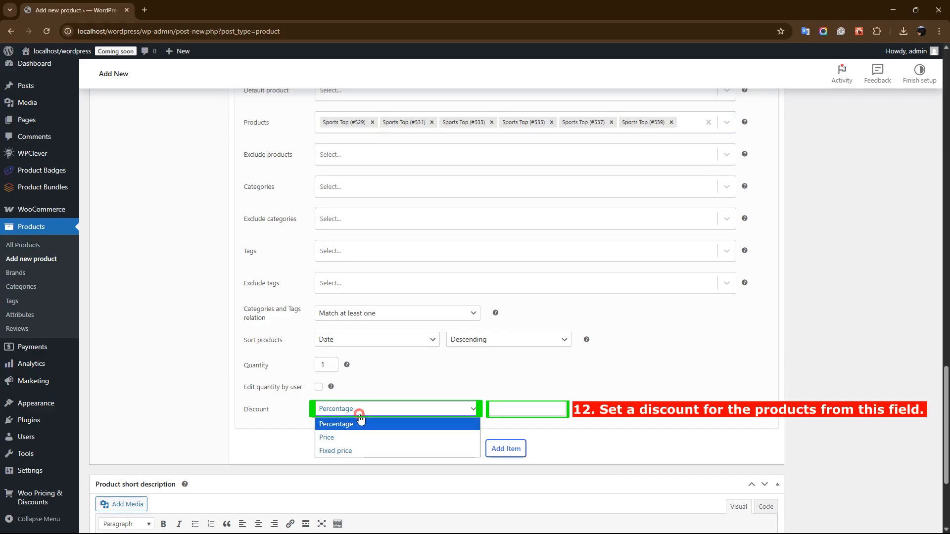
{"action": "left_click", "coordinate": [328, 425]}
{"action": "left_click", "coordinate": [517, 409]}
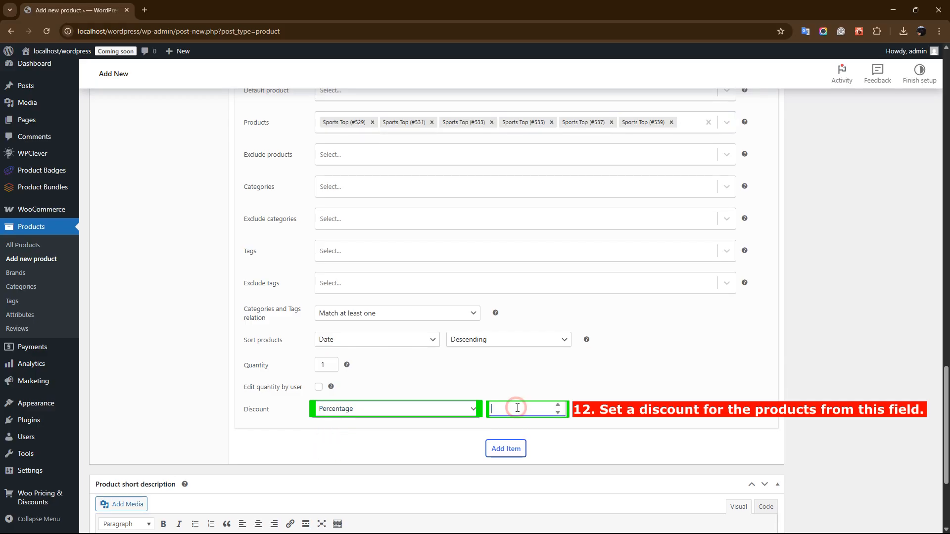
{"action": "left_click", "coordinate": [528, 428]}
Step: Add a third item to the product bundle
{"action": "left_click", "coordinate": [509, 450]}
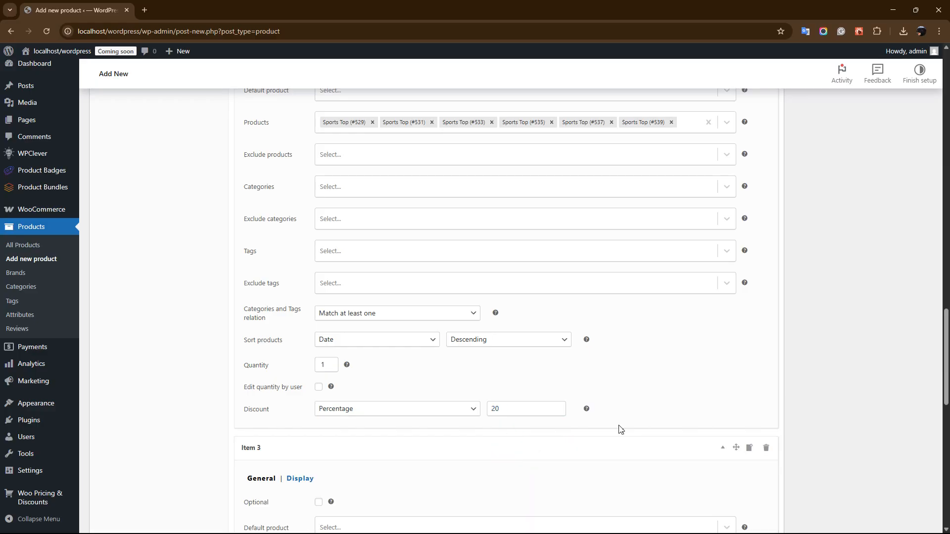
{"action": "scroll", "coordinate": [947, 392], "scroll_direction": "down", "scroll_amount": 5}
{"action": "scroll", "coordinate": [948, 392], "scroll_direction": "down", "scroll_amount": 2}
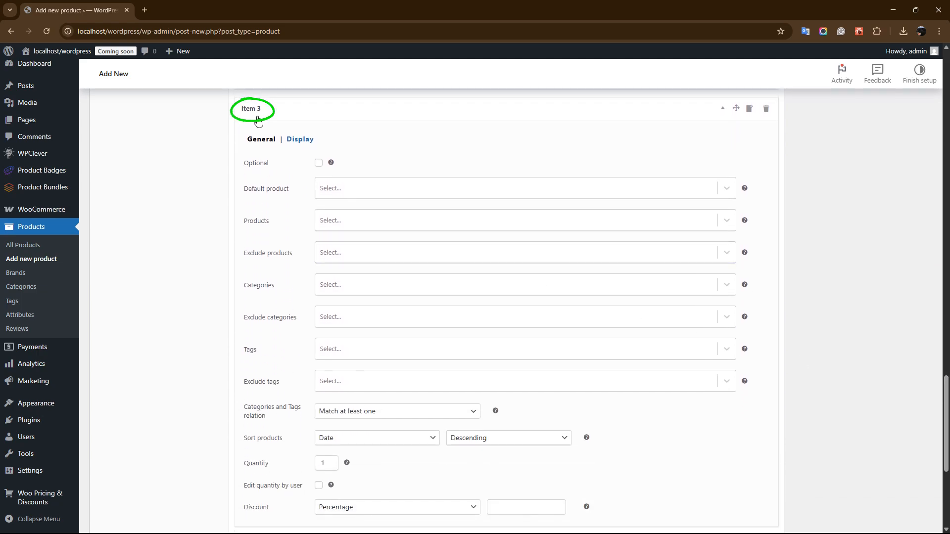
Step: Search "gym" for Item 3's products and select Gym Bundle (#552) and the Gym Gloves #541, #543, #545, #547 and #549
{"action": "left_click", "coordinate": [344, 225]}
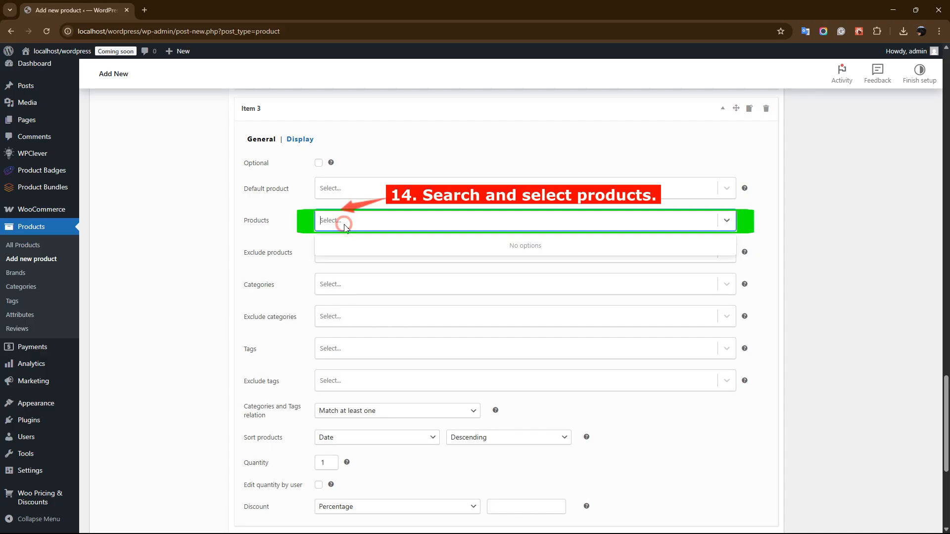
{"action": "type", "text": "gym"}
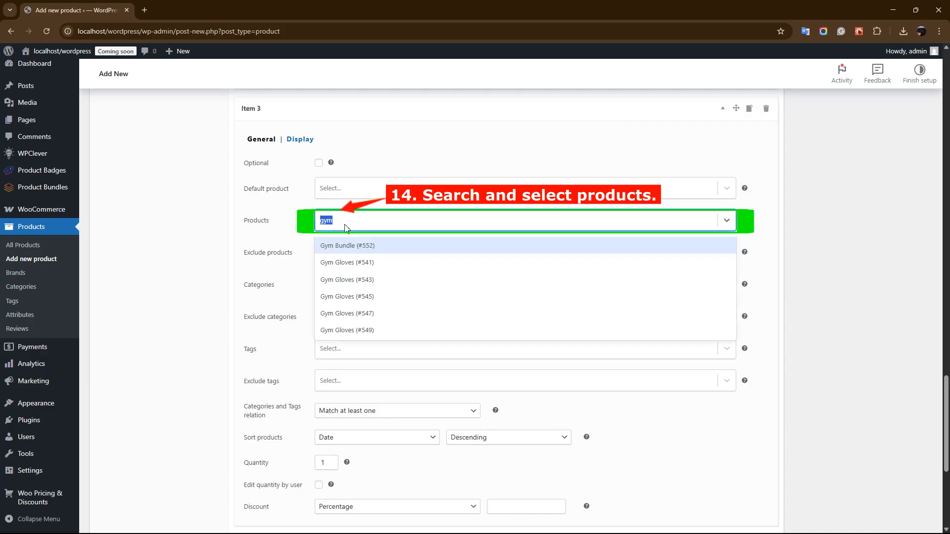
{"action": "key", "text": "Return"}
{"action": "key", "text": "Return"}
{"action": "key", "text": "Return"}
{"action": "key", "text": "Return"}
{"action": "key", "text": "Return"}
{"action": "key", "text": "Return"}
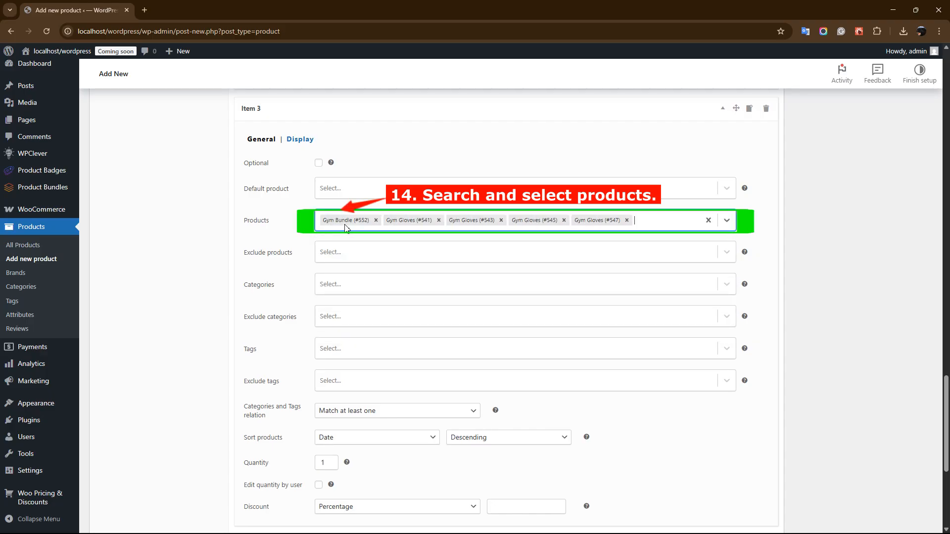
{"action": "left_click", "coordinate": [425, 248]}
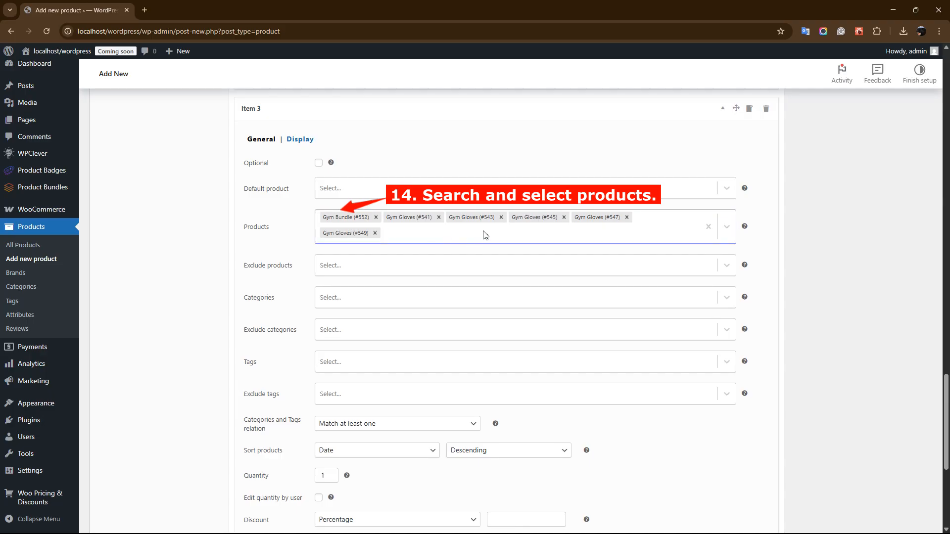
Step: Set a Percentage discount of 50 for the products in Item 3
{"action": "scroll", "coordinate": [512, 270], "scroll_direction": "down", "scroll_amount": 2}
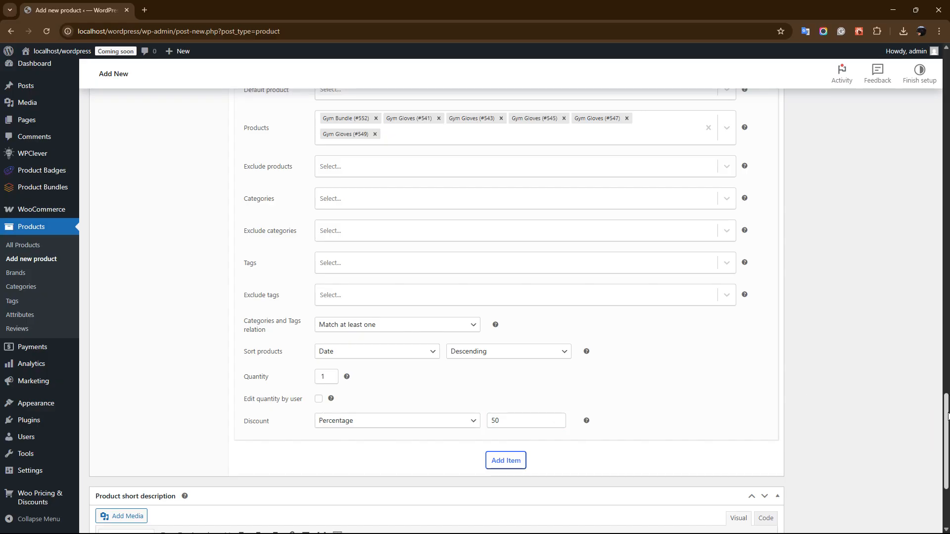
Step: Set the product bundle's title, above the bundle items, to "All in One Bundle"
{"action": "scroll", "coordinate": [947, 396], "scroll_direction": "down", "scroll_amount": 5}
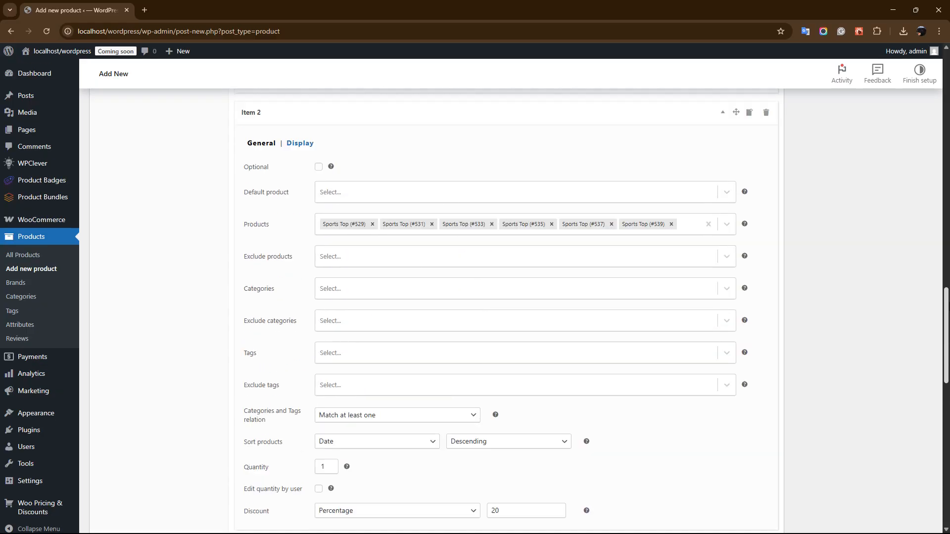
{"action": "scroll", "coordinate": [519, 311], "scroll_direction": "up", "scroll_amount": 15}
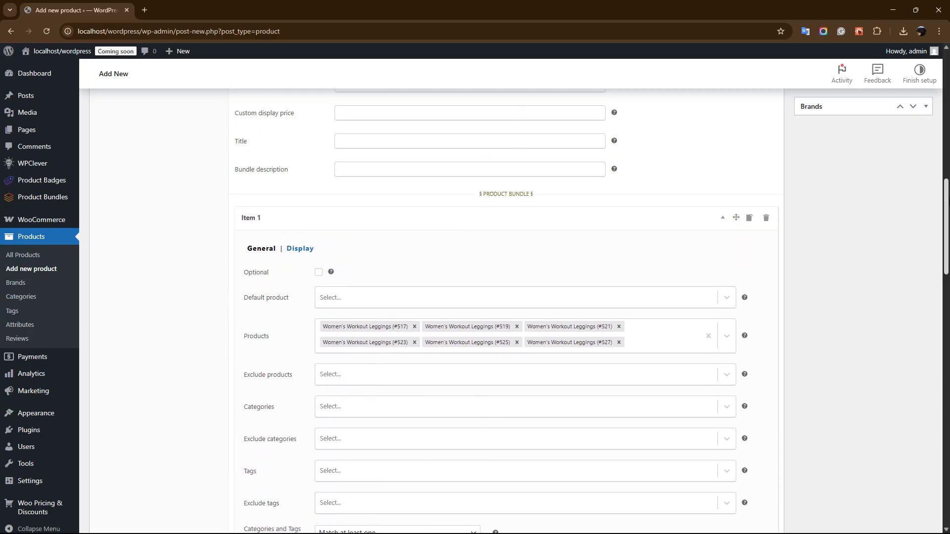
{"action": "scroll", "coordinate": [519, 311], "scroll_direction": "up", "scroll_amount": 2}
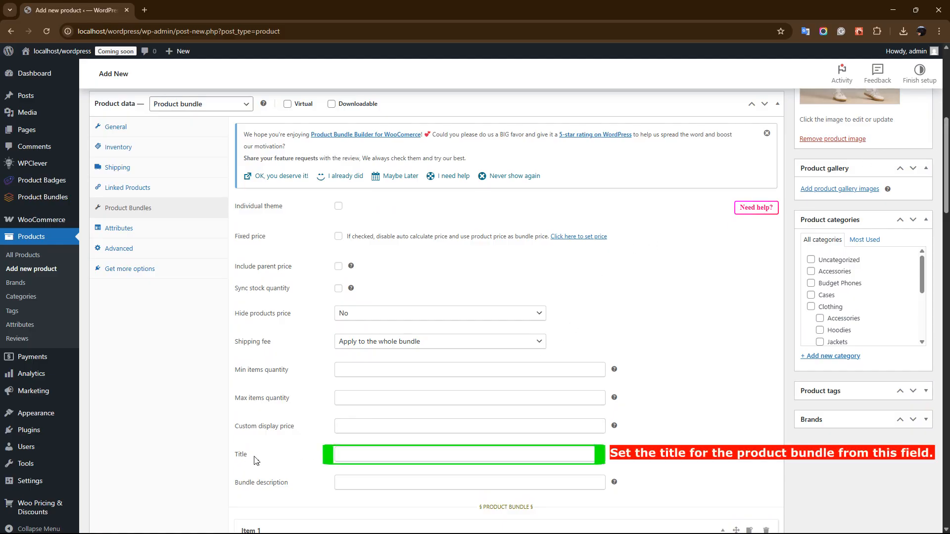
{"action": "left_click", "coordinate": [349, 451]}
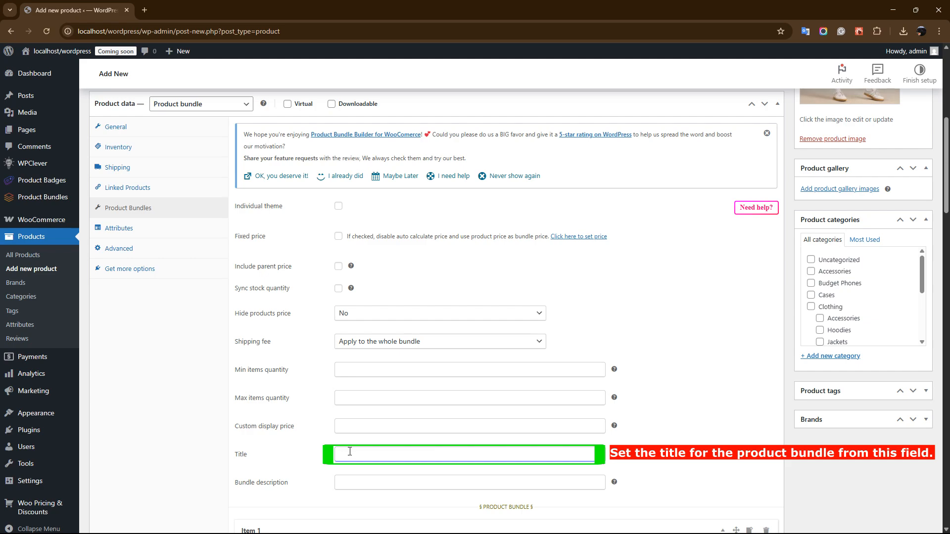
{"action": "left_click", "coordinate": [349, 451]}
{"action": "type", "text": "All in One Bundle"}
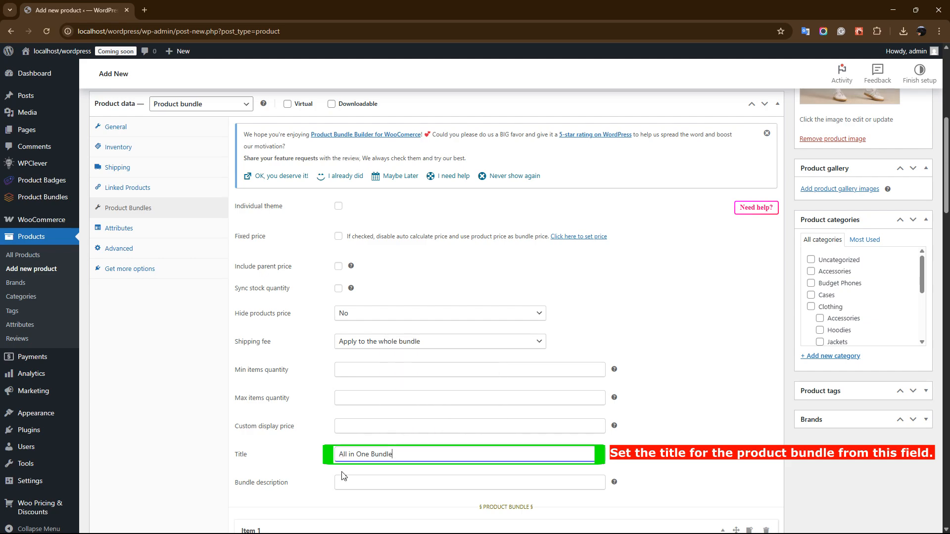
Step: Fill in the bundle description with "Lorem ipsum dolor sit amet, consectetur adipiscing elit."
{"action": "left_click", "coordinate": [343, 474]}
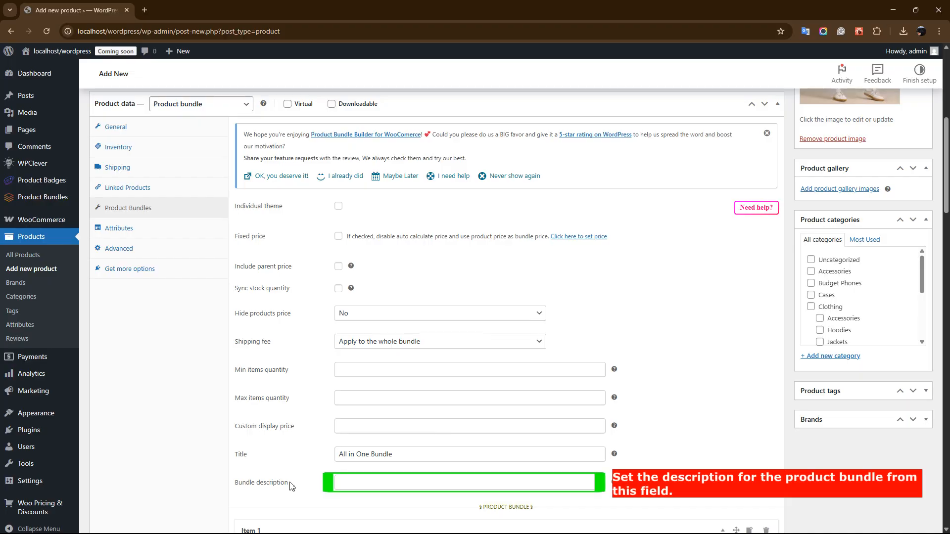
{"action": "left_click", "coordinate": [354, 484]}
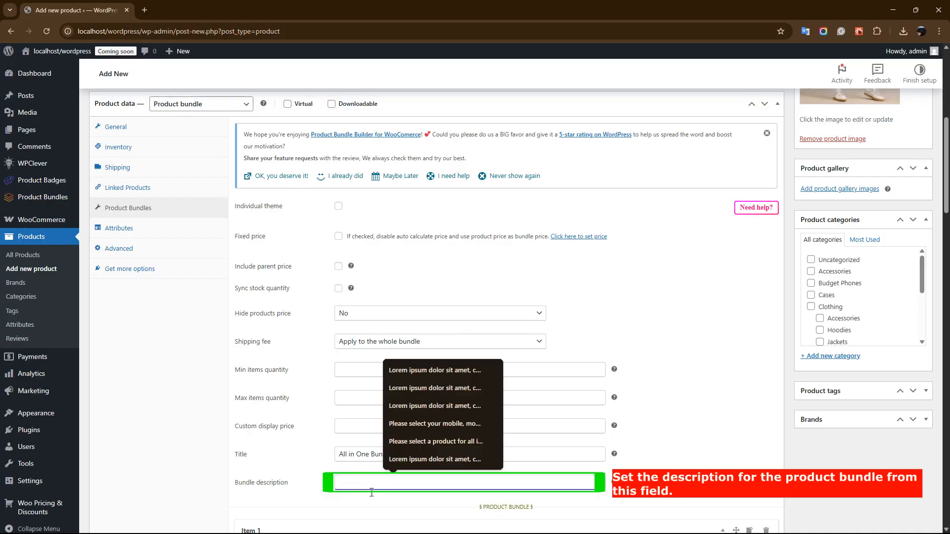
{"action": "left_click", "coordinate": [403, 460]}
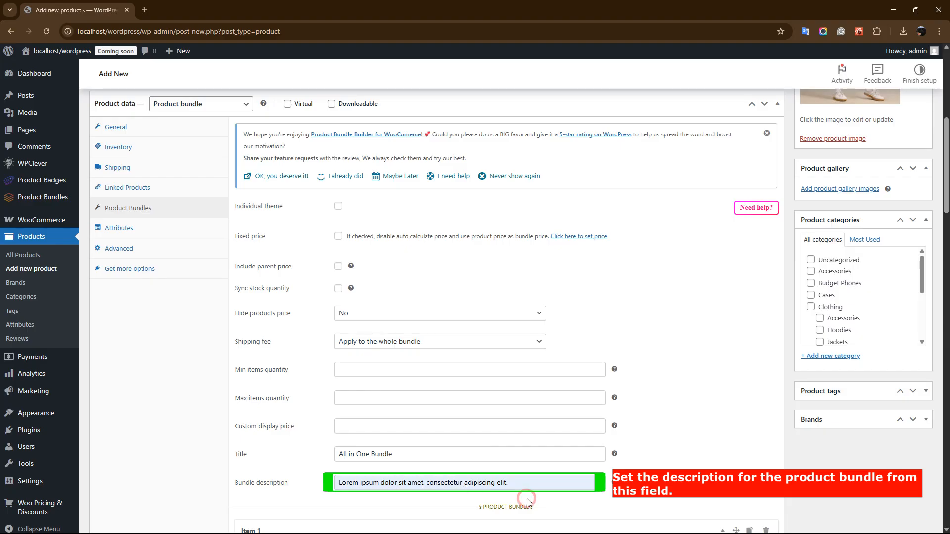
Step: Publish the Gym Bundle product
{"action": "scroll", "coordinate": [906, 401], "scroll_direction": "up", "scroll_amount": 7}
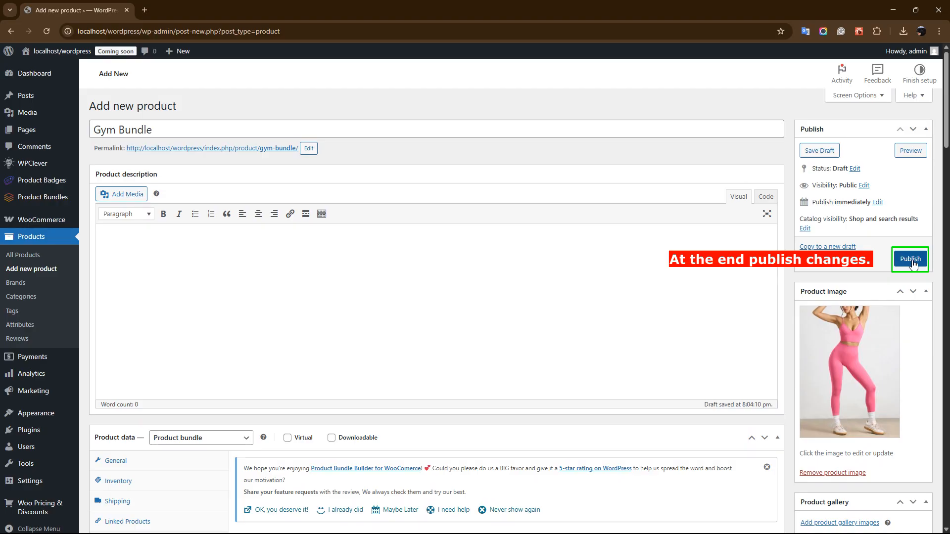
{"action": "left_click", "coordinate": [910, 259]}
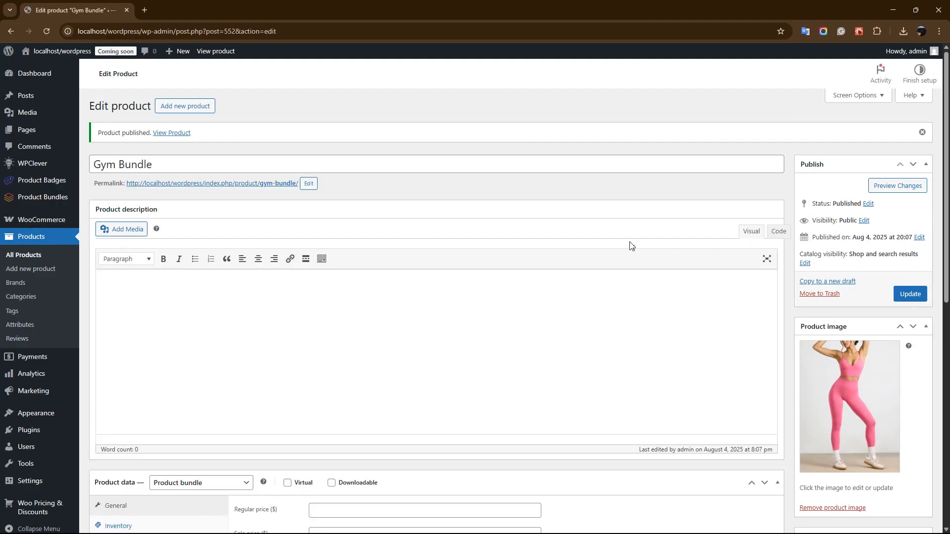
Step: Open the Gym Bundle's storefront page in a new browser tab and view its bundle title, description and item slots
{"action": "middle_click", "coordinate": [229, 183]}
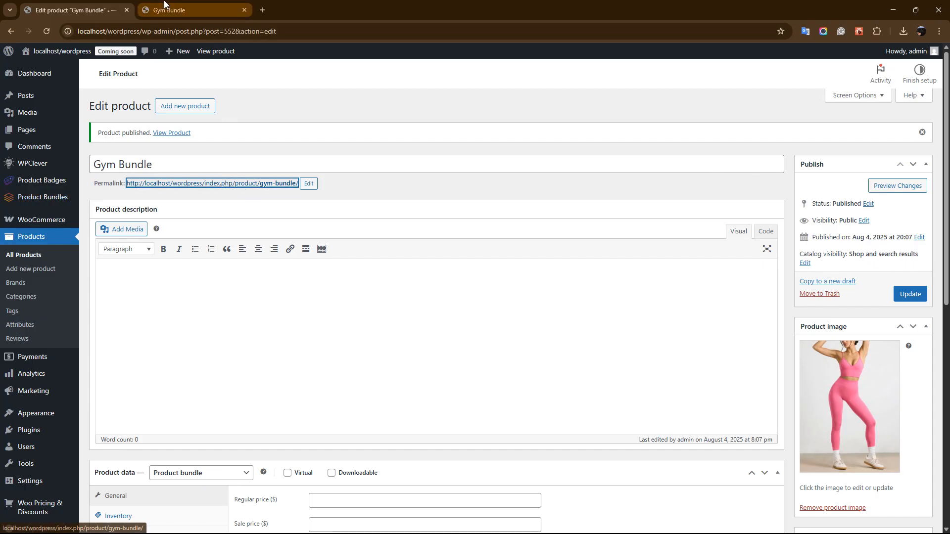
{"action": "left_click", "coordinate": [191, 13]}
{"action": "scroll", "coordinate": [501, 226], "scroll_direction": "down", "scroll_amount": 2}
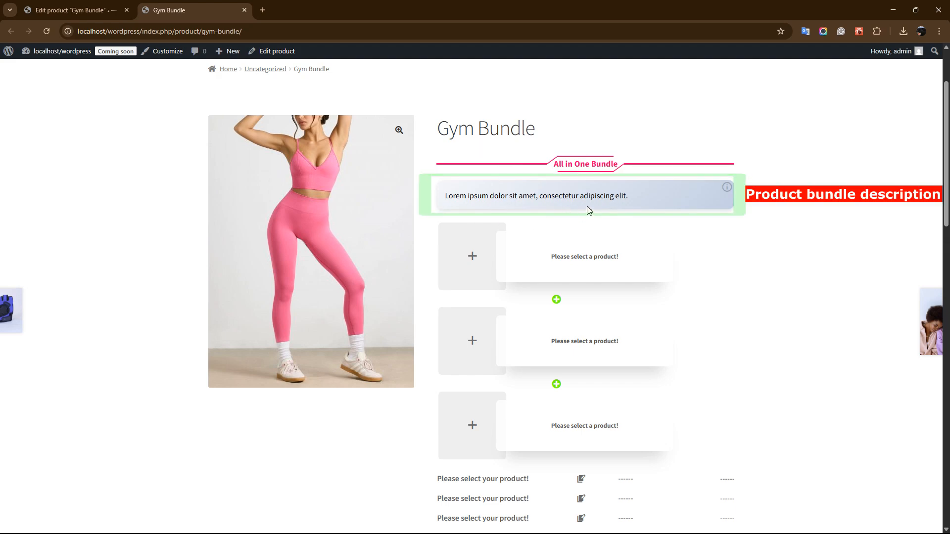
Step: For the first bundle item, preview the black Women's Workout Leggings' image, open their product information and add them to the bundle
{"action": "left_click", "coordinate": [541, 270]}
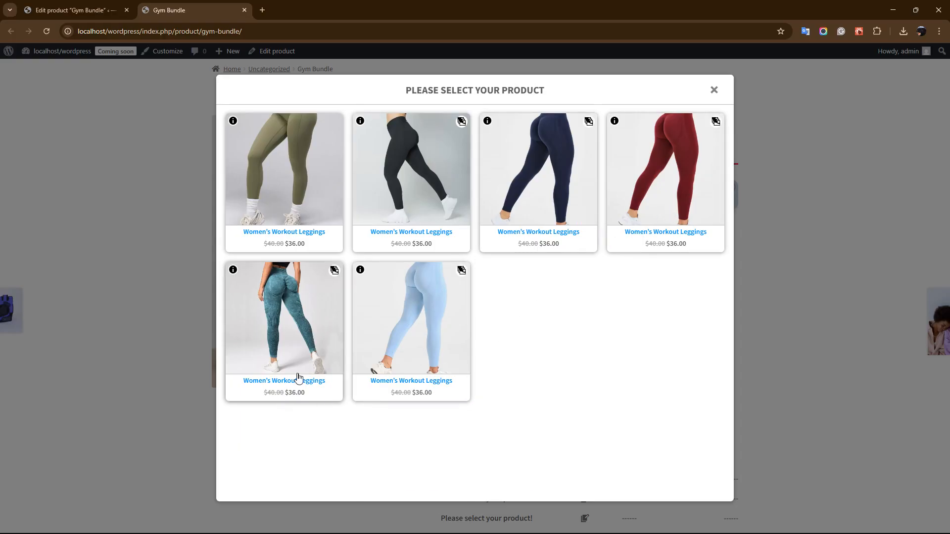
{"action": "left_click", "coordinate": [461, 121]}
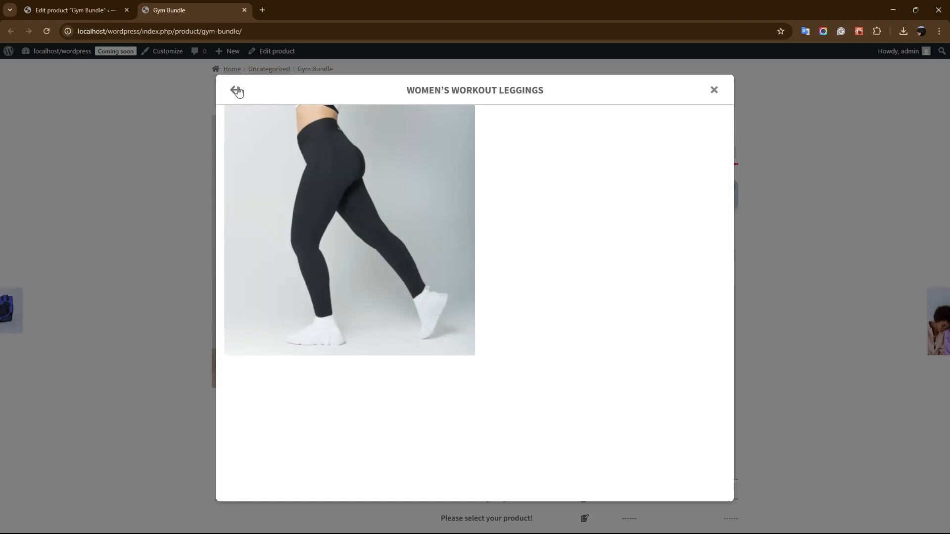
{"action": "left_click", "coordinate": [236, 90]}
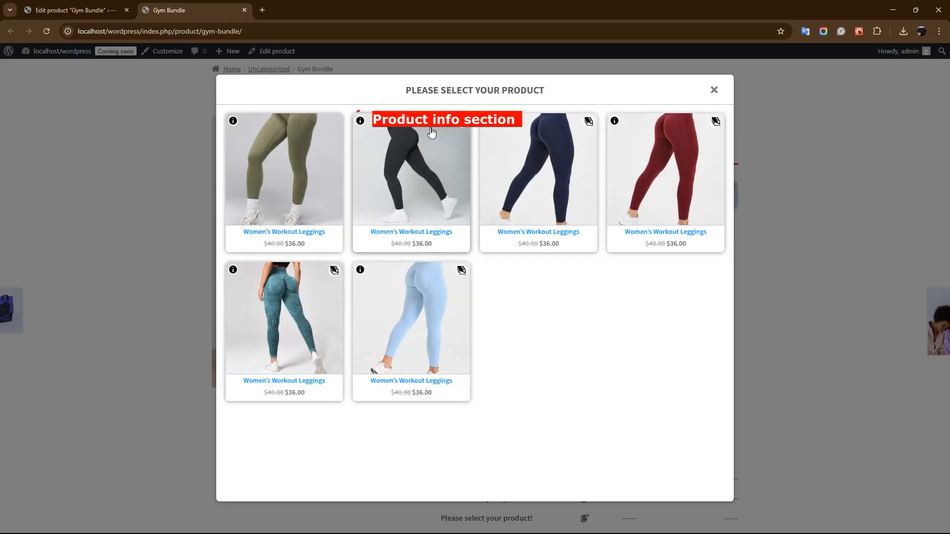
{"action": "left_click", "coordinate": [359, 121]}
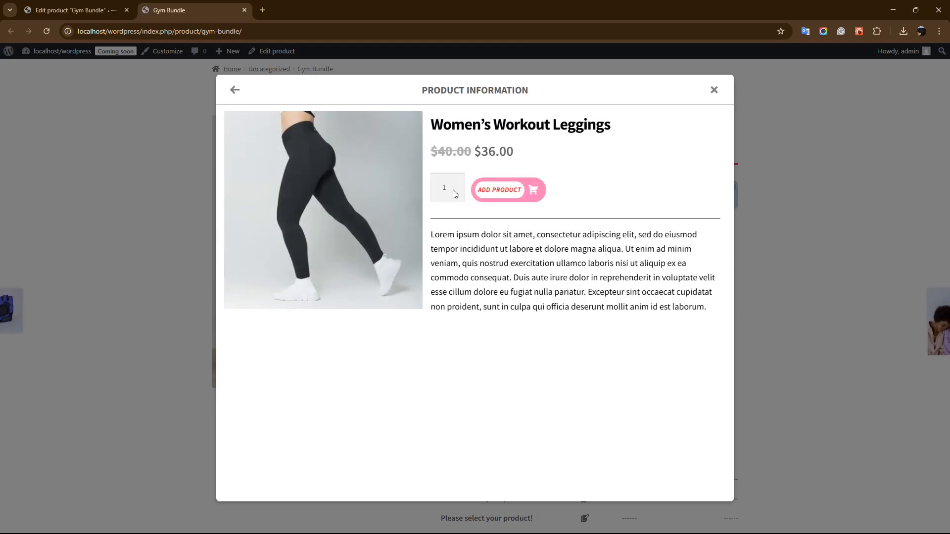
{"action": "left_click", "coordinate": [510, 201]}
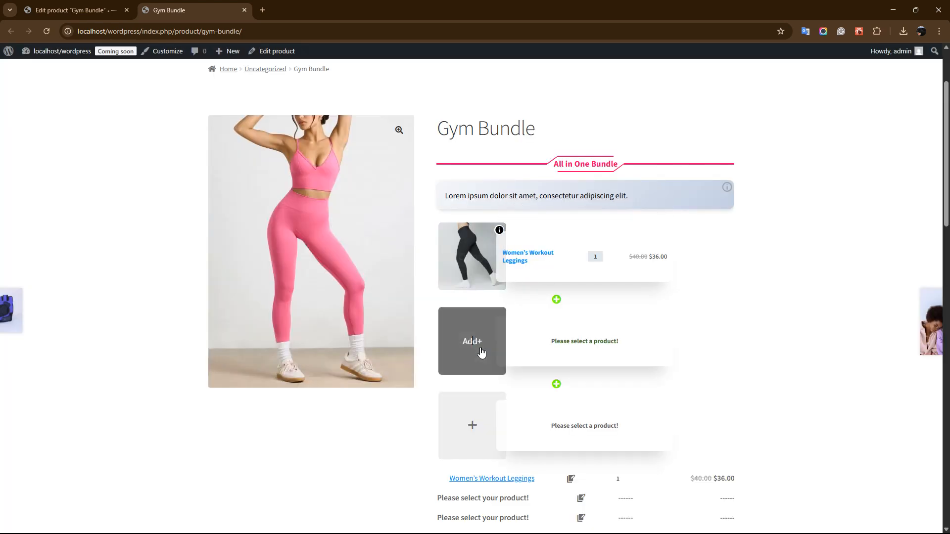
Step: Choose the red Sports Top for the second bundle item and the black-and-pink tynor Gym Gloves for the third
{"action": "left_click", "coordinate": [539, 359]}
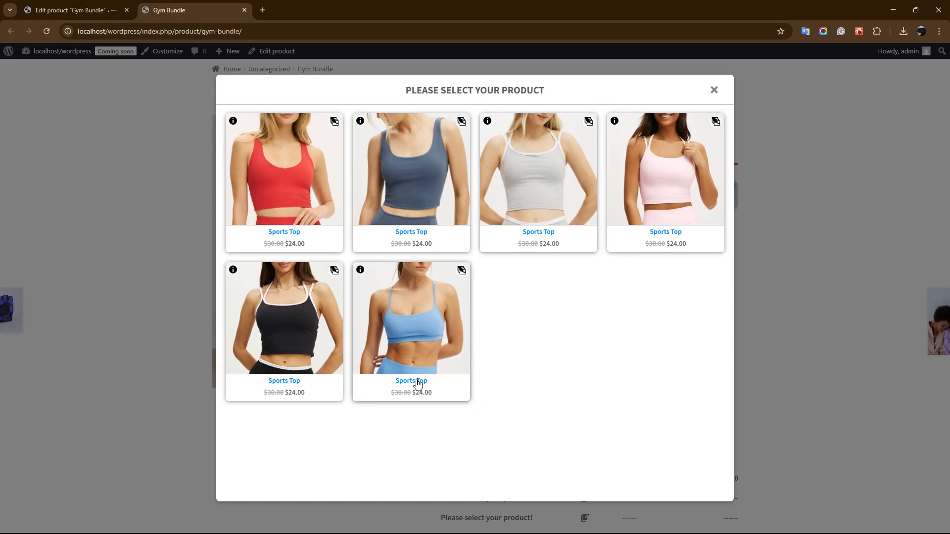
{"action": "left_click", "coordinate": [306, 197]}
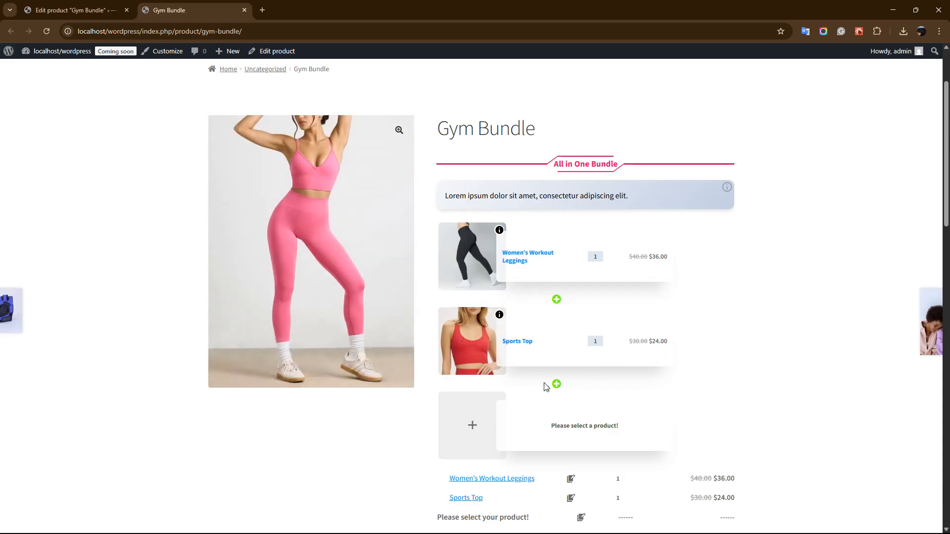
{"action": "left_click", "coordinate": [484, 430]}
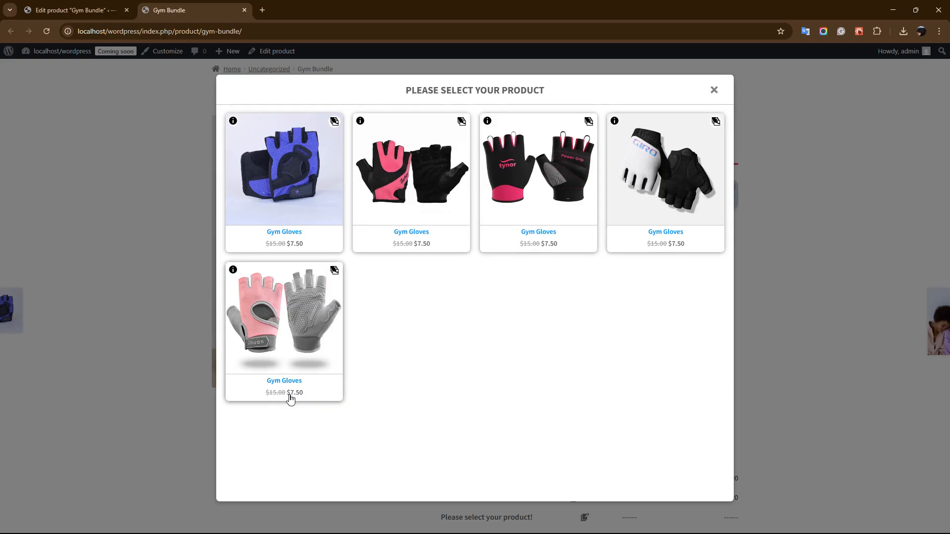
{"action": "left_click", "coordinate": [549, 226]}
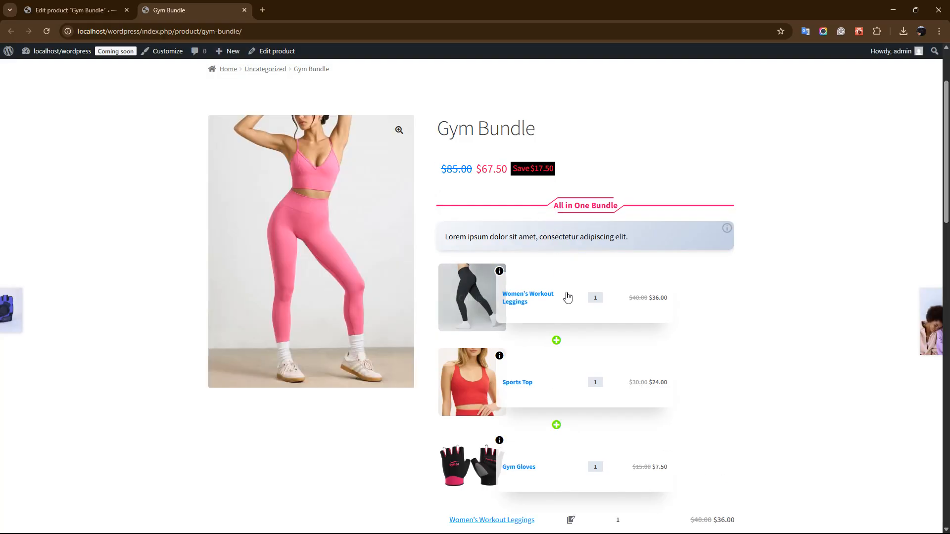
Step: Add the completed Gym Bundle to the cart
{"action": "scroll", "coordinate": [835, 366], "scroll_direction": "down", "scroll_amount": 3}
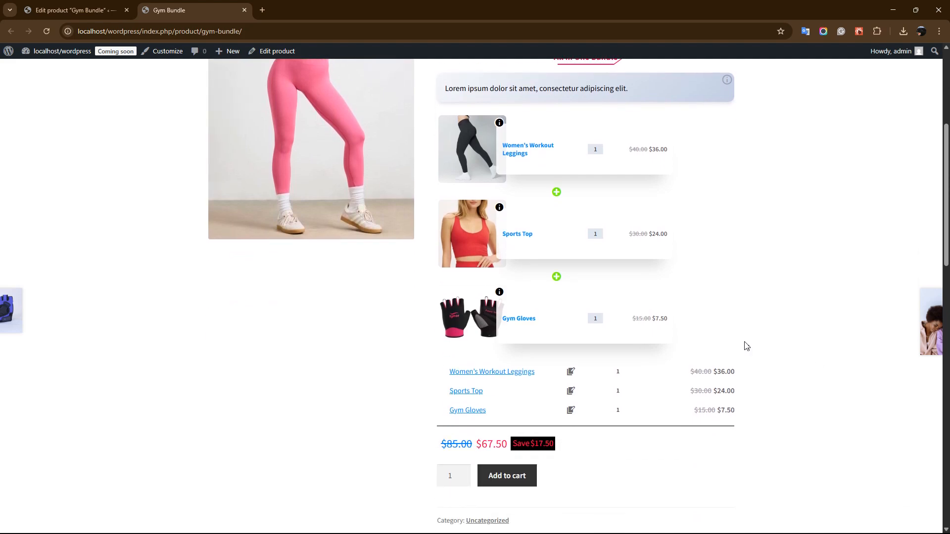
{"action": "mouse_move", "coordinate": [558, 329]}
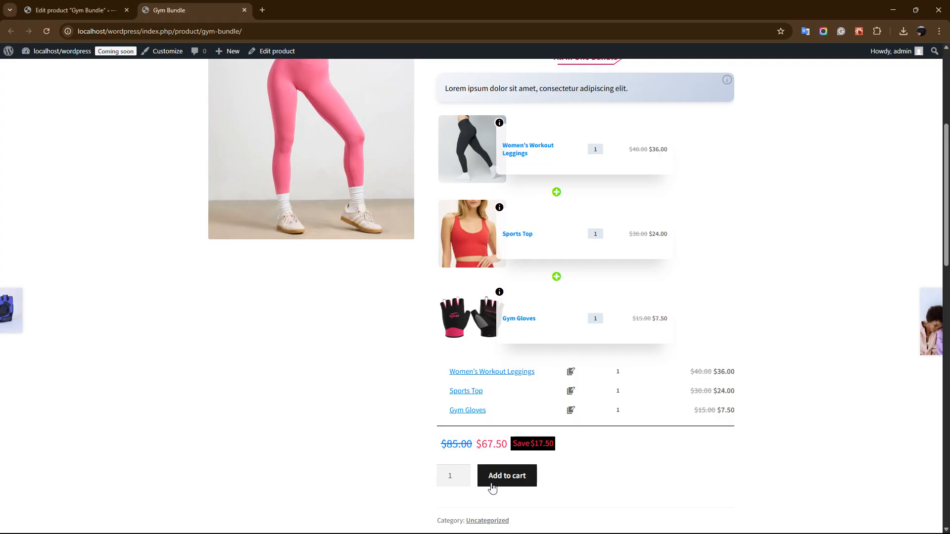
{"action": "left_click", "coordinate": [511, 483]}
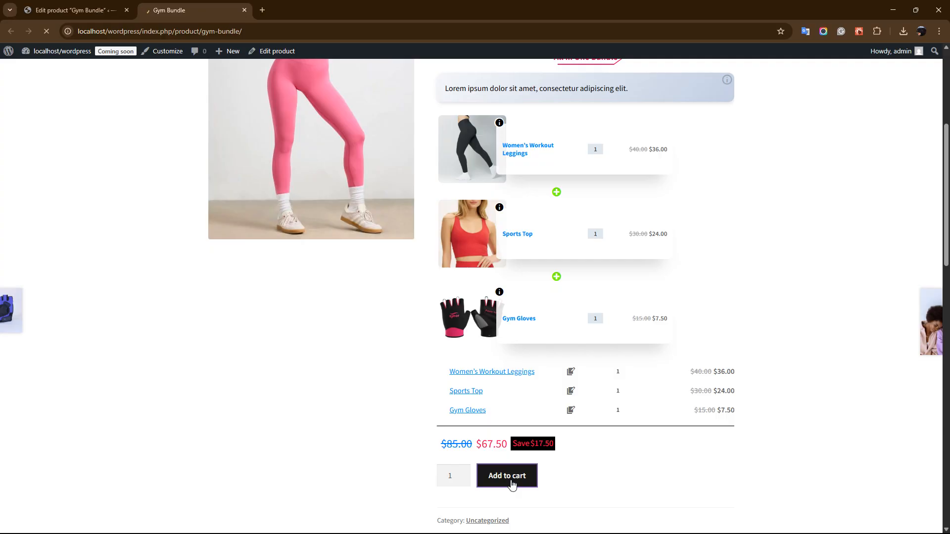
Step: Open the cart in a new browser tab and review the Gym Bundle's items, discounted prices and cart totals
{"action": "middle_click", "coordinate": [686, 250]}
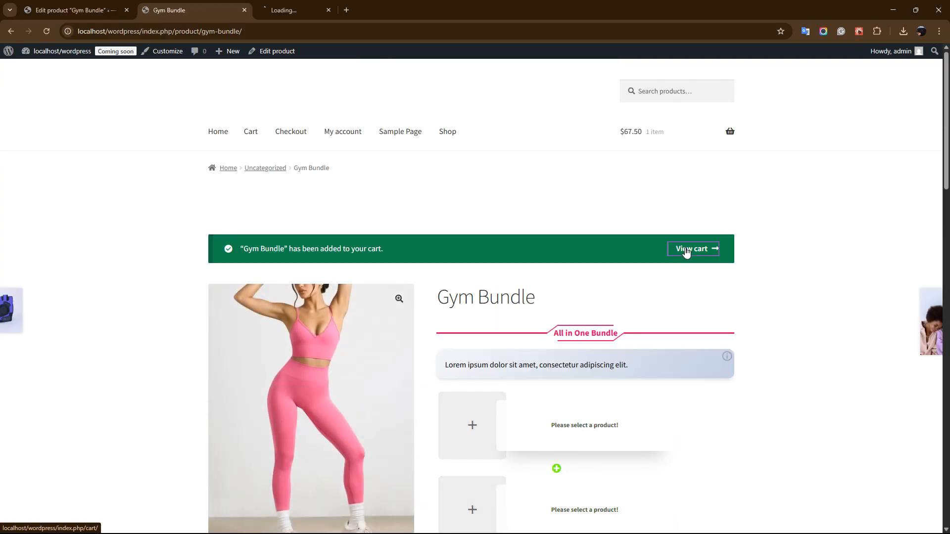
{"action": "left_click", "coordinate": [320, 11]}
{"action": "scroll", "coordinate": [384, 178], "scroll_direction": "down", "scroll_amount": 1}
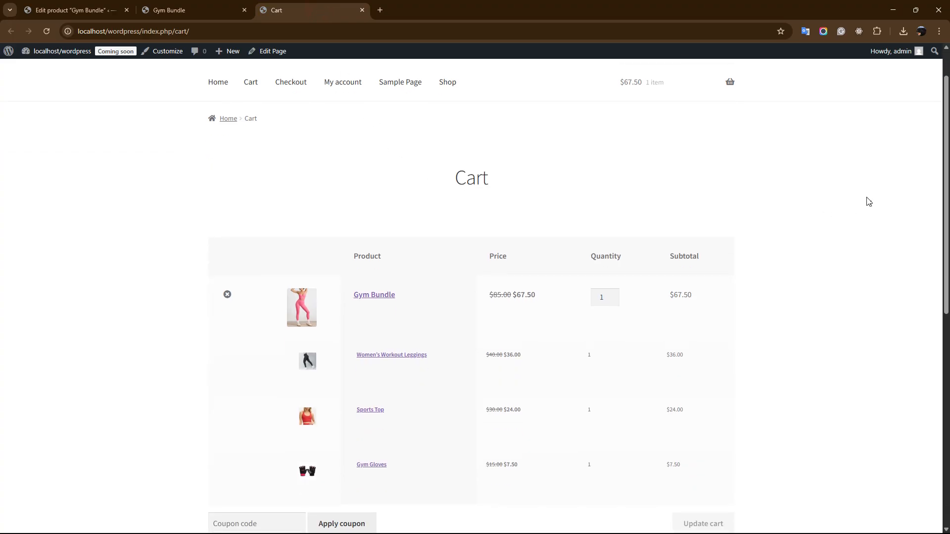
{"action": "scroll", "coordinate": [937, 216], "scroll_direction": "down", "scroll_amount": 2}
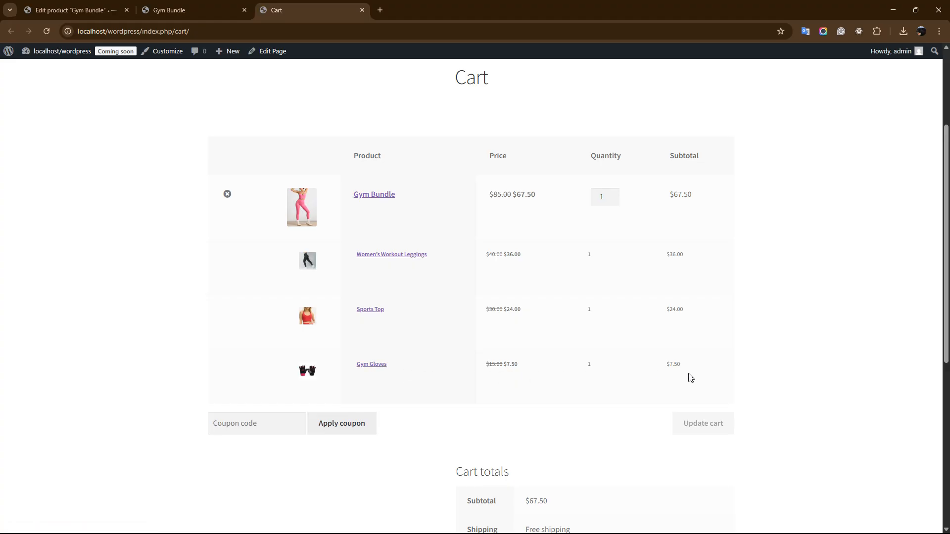
{"action": "scroll", "coordinate": [672, 404], "scroll_direction": "down", "scroll_amount": 3}
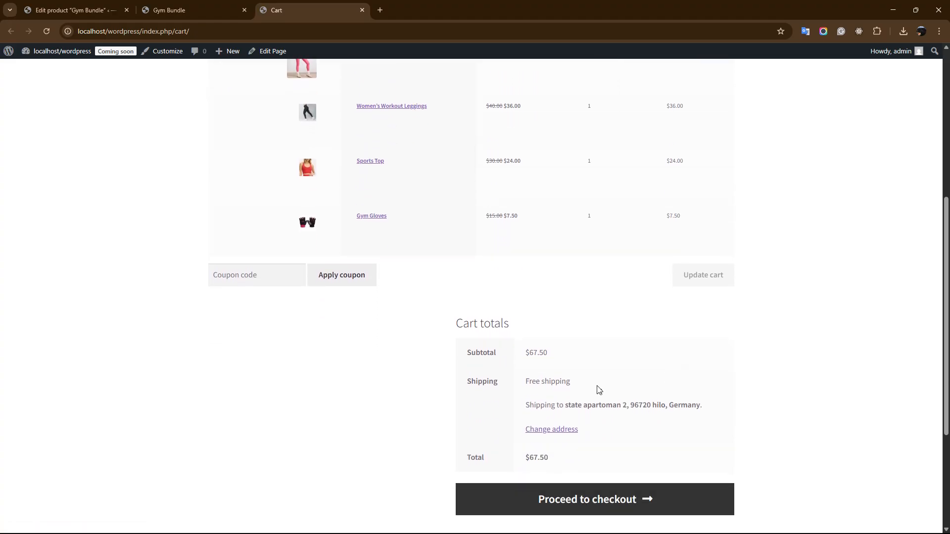